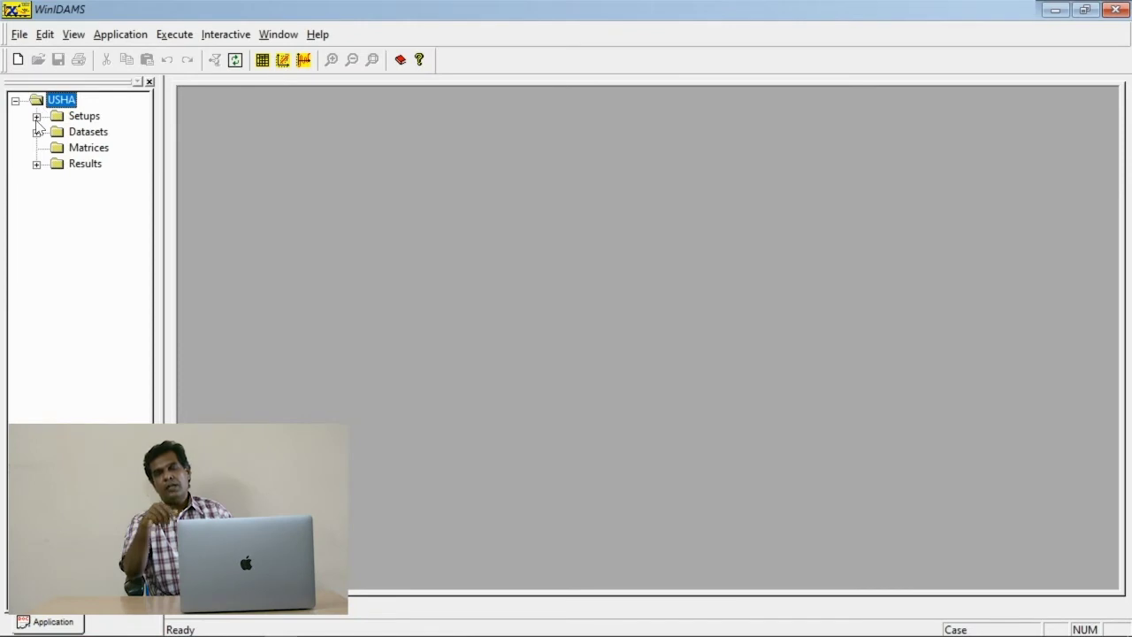
Step: Open Lib.dic and review its variables: Branch, Gender, Consortium, Circulation, Suggestions, Age, Time Spent
left_click(36, 118)
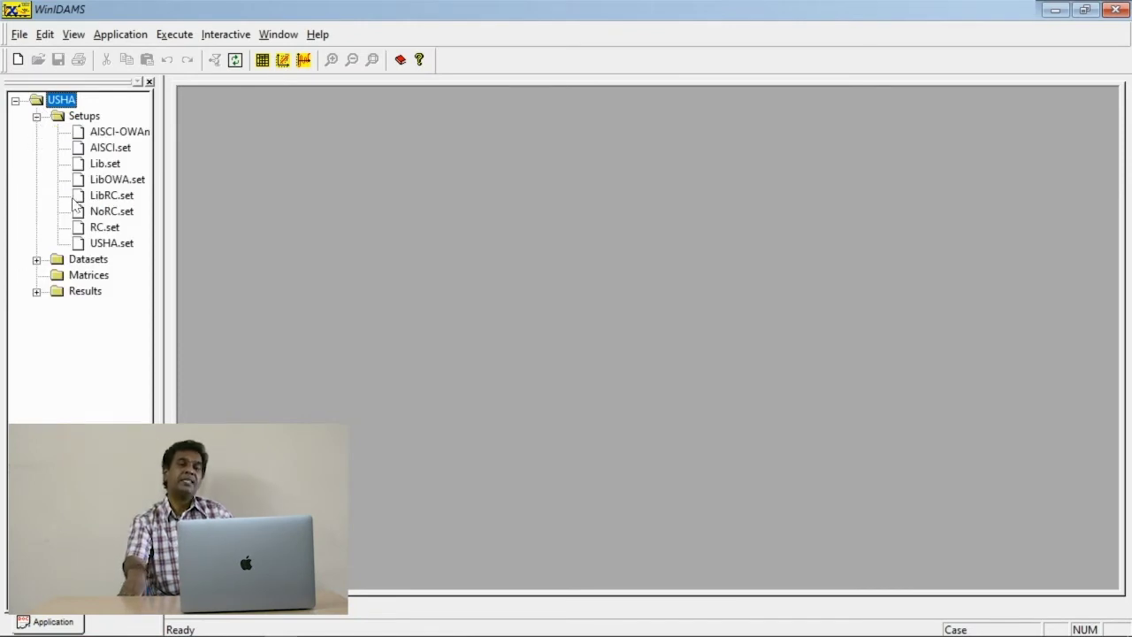
left_click(37, 261)
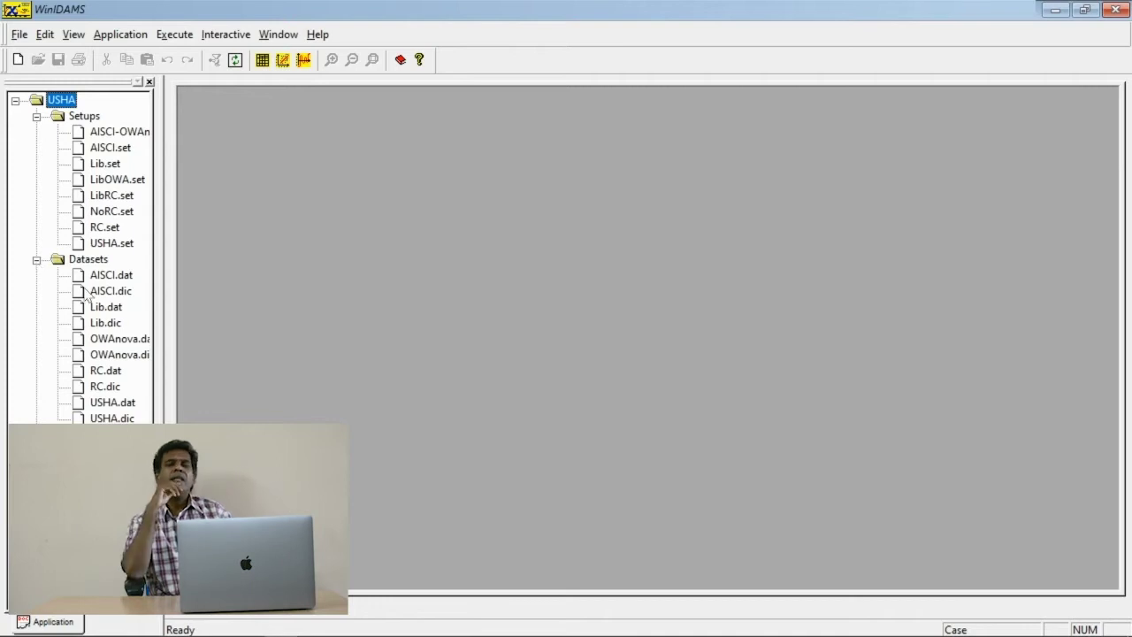
double_click(107, 323)
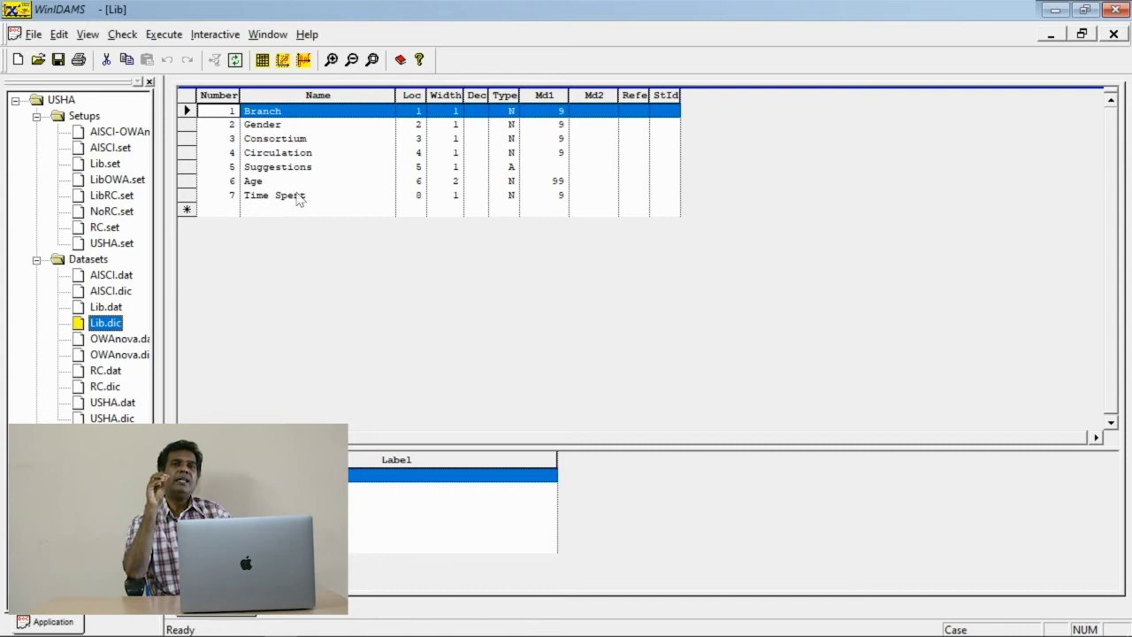
left_click(219, 210)
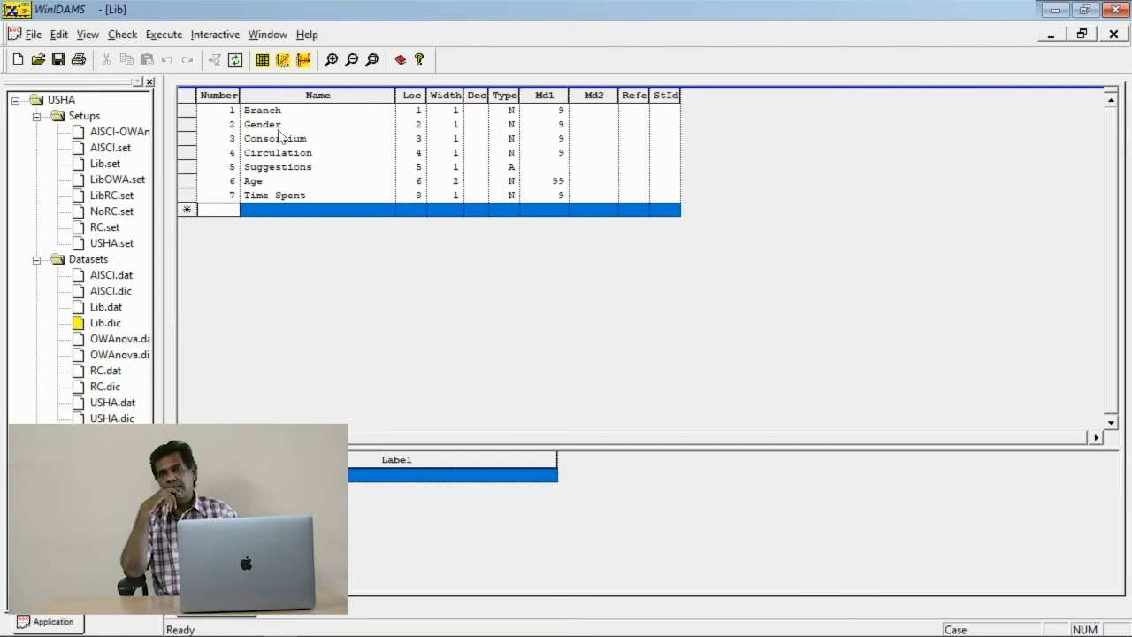
left_click(286, 113)
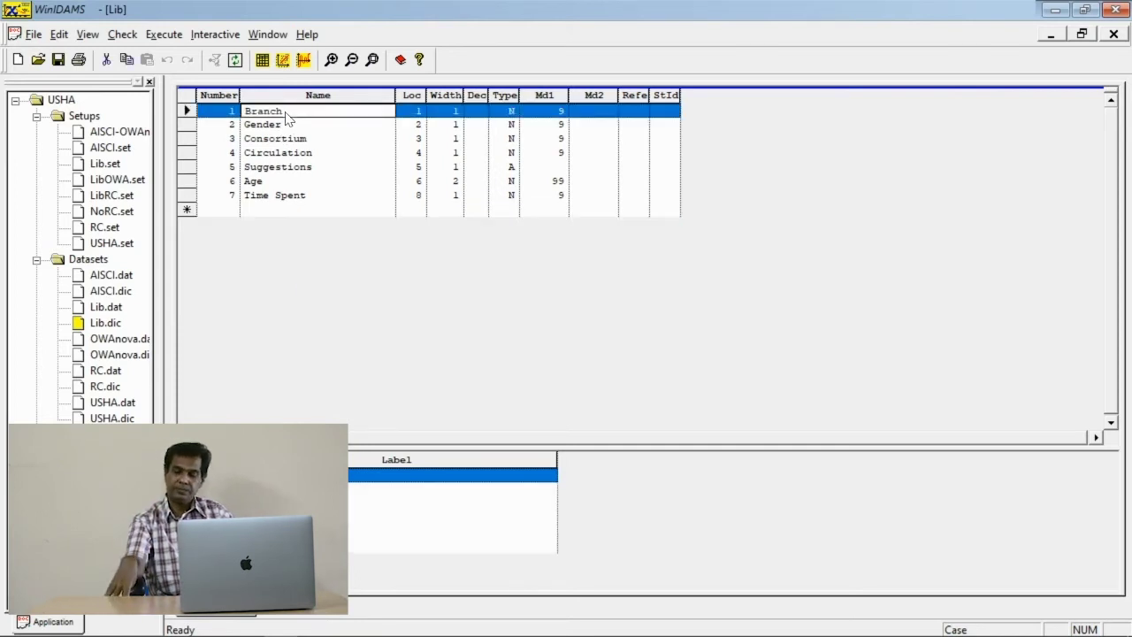
left_click(290, 127)
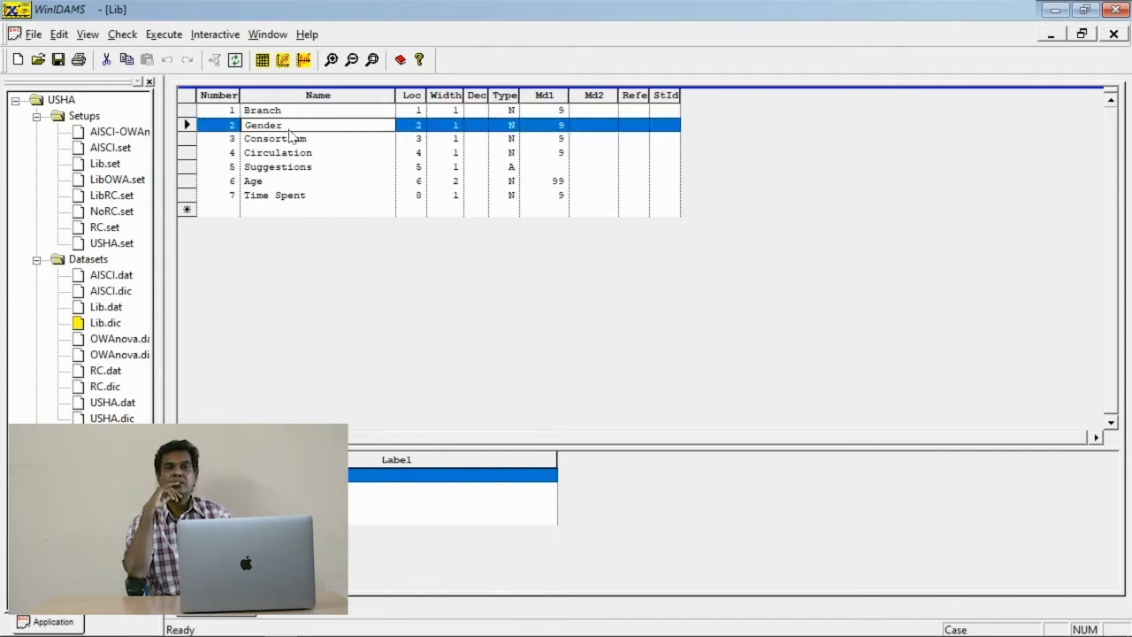
left_click(292, 141)
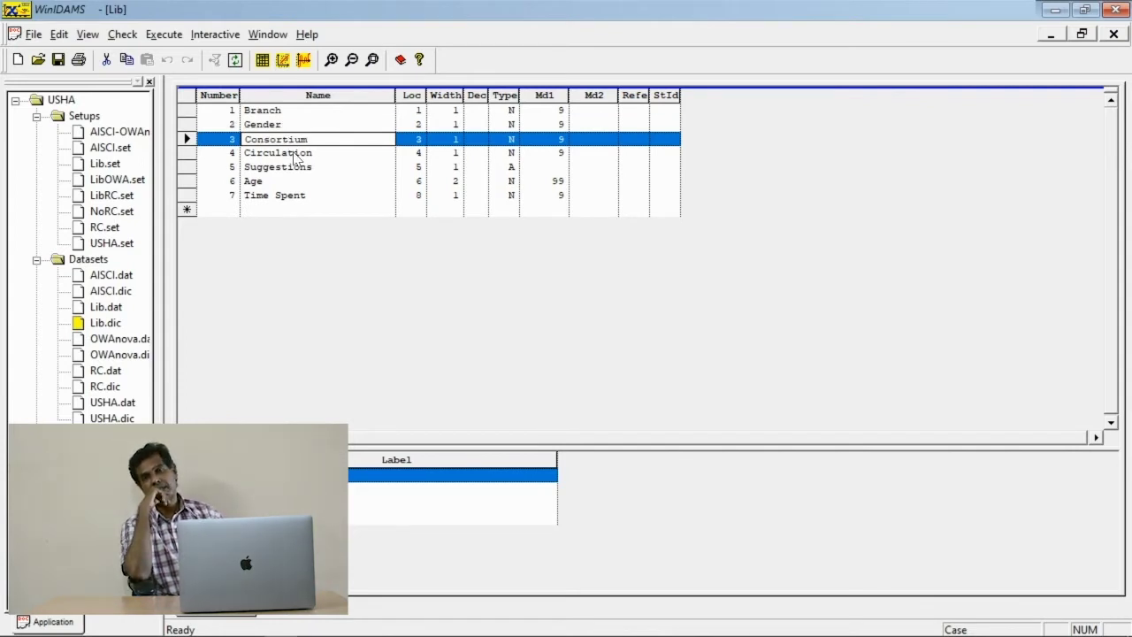
left_click(297, 156)
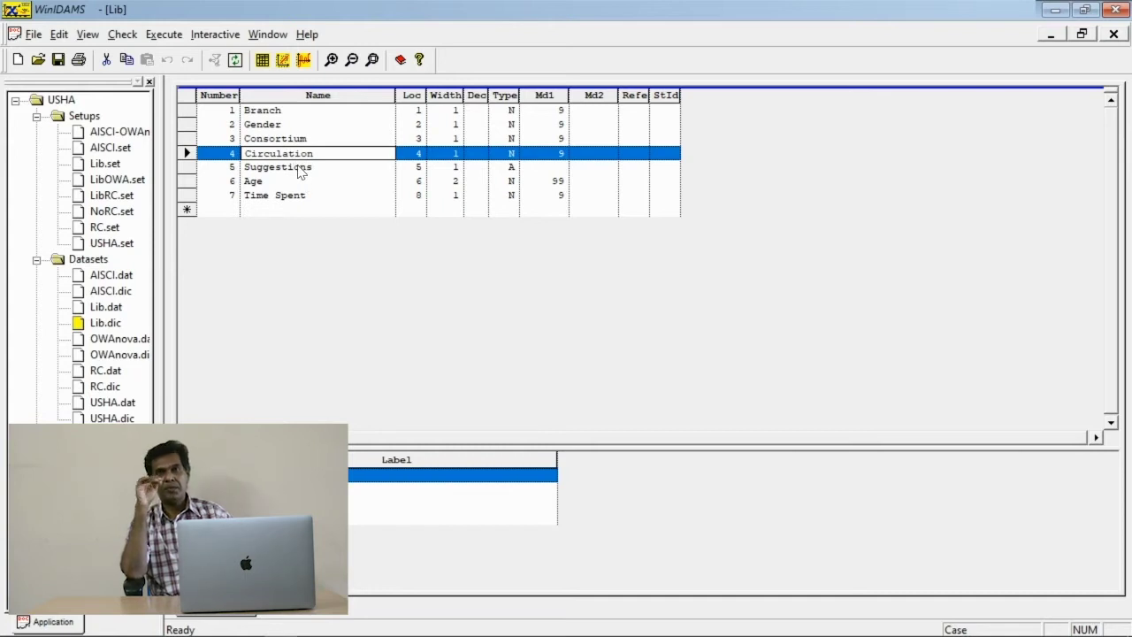
left_click(300, 169)
left_click(257, 183)
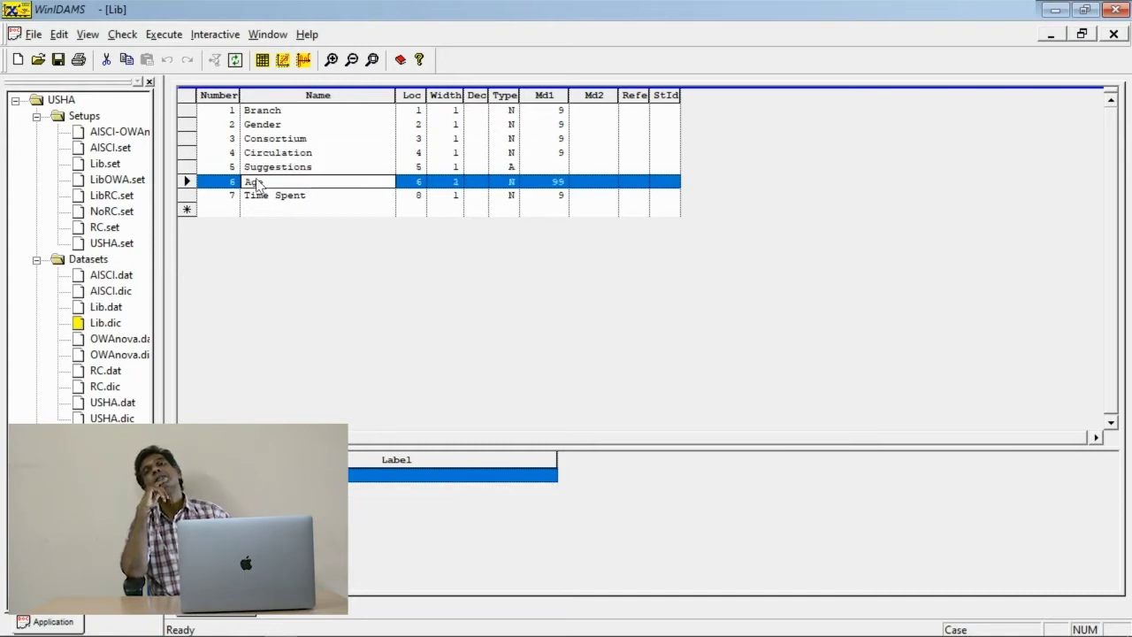
left_click(259, 197)
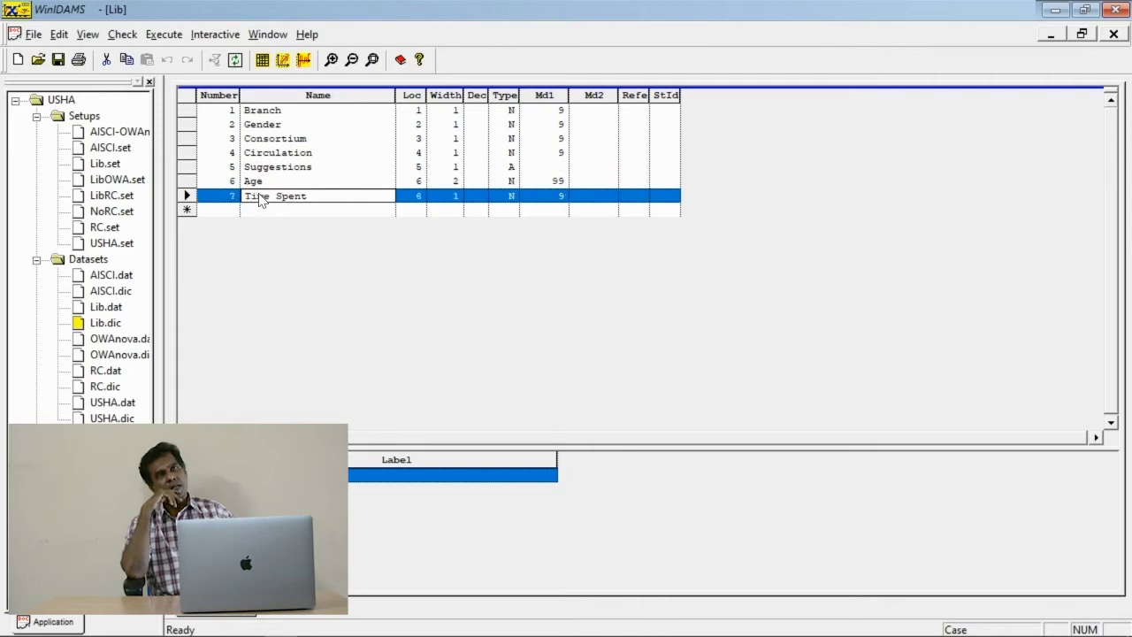
left_click(227, 211)
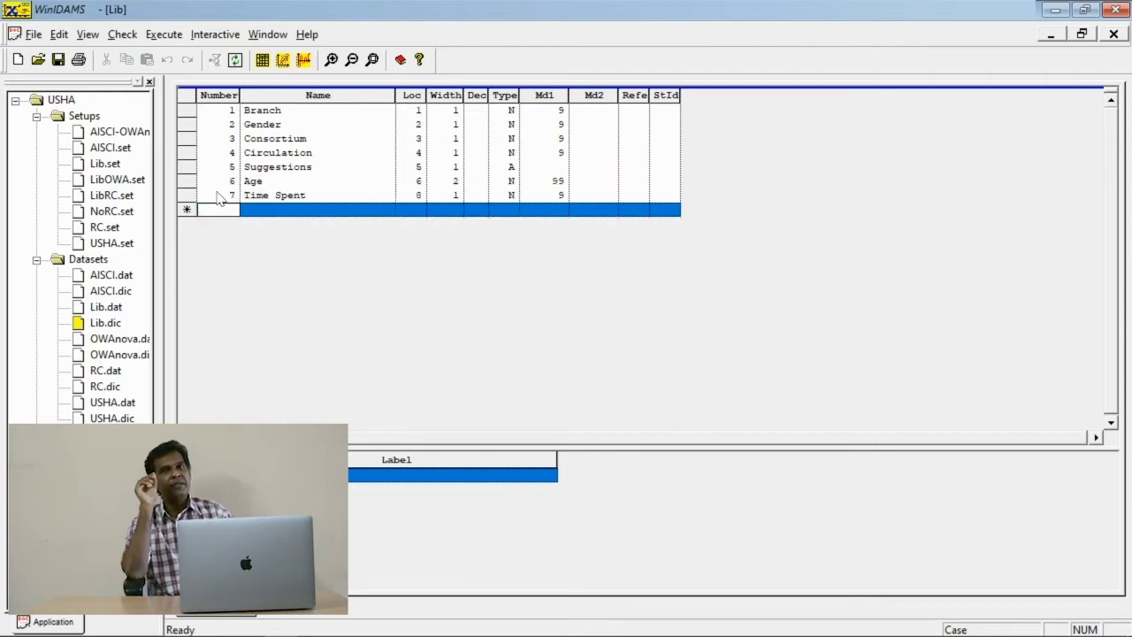
left_click(1114, 35)
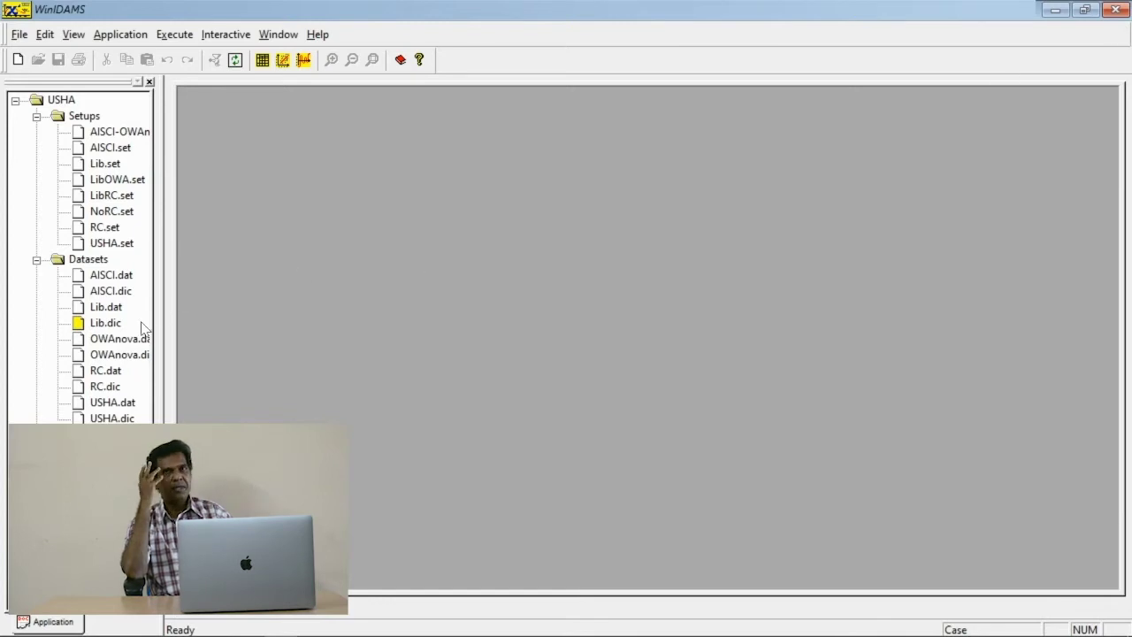
Step: Open the Lib.dat data file and scroll through its cases
double_click(108, 294)
left_click(108, 307)
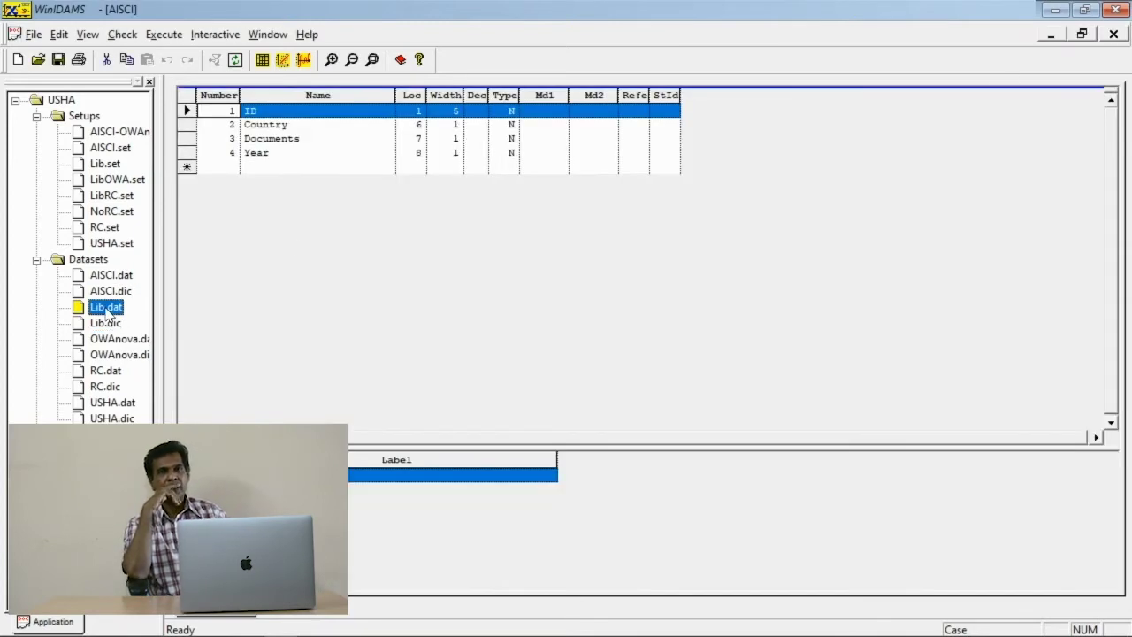
left_click(1114, 35)
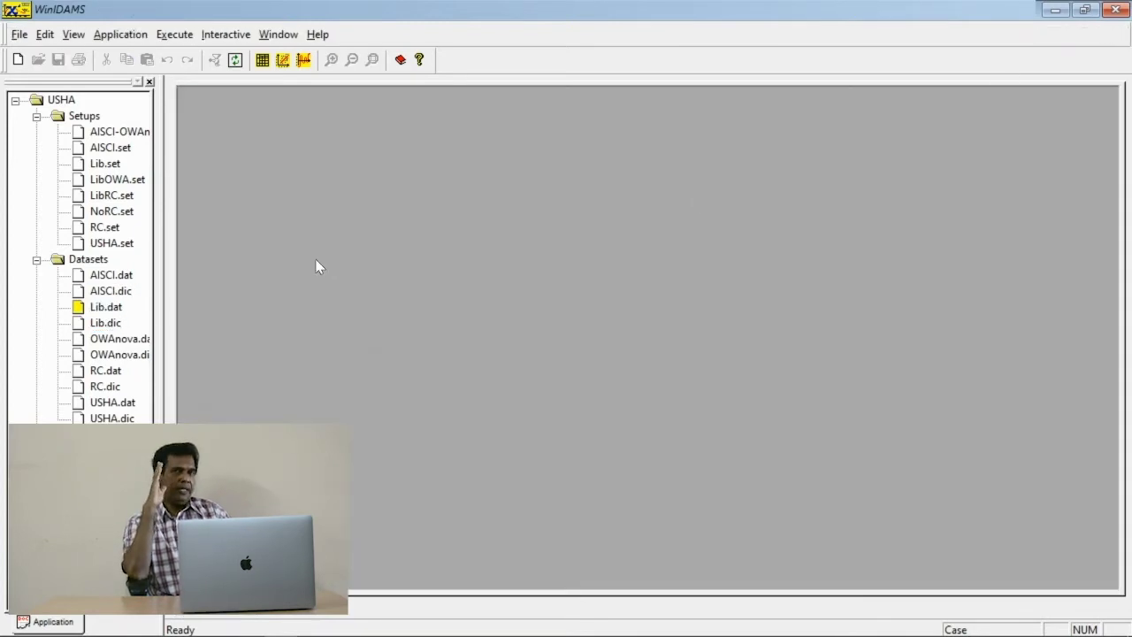
double_click(106, 307)
scroll(316, 324, "down", 2)
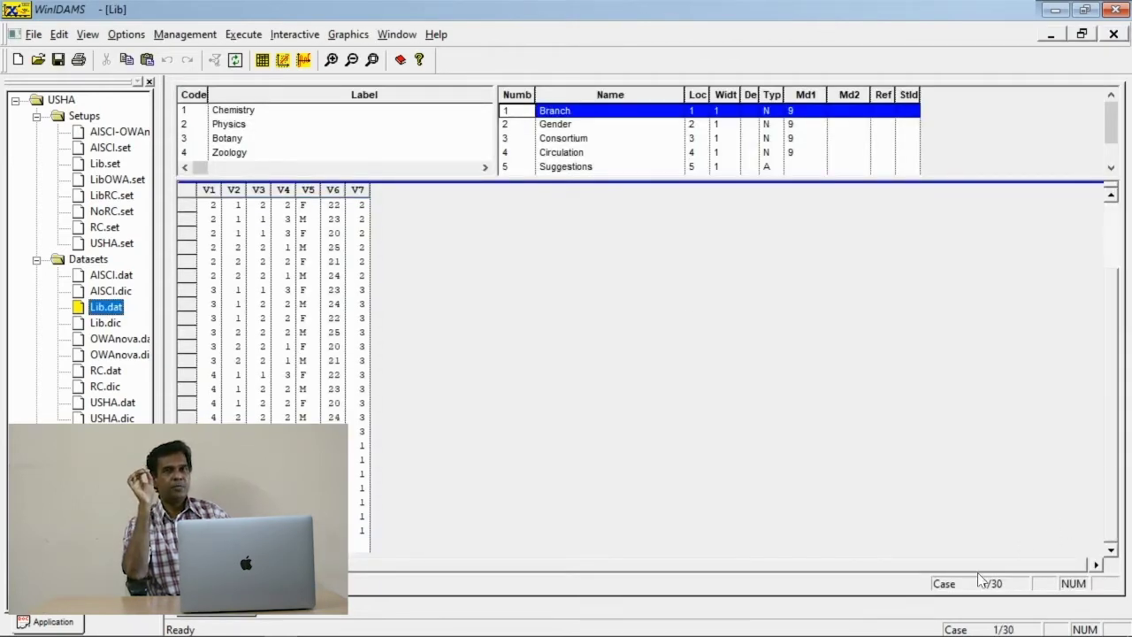
scroll(389, 389, "up", 2)
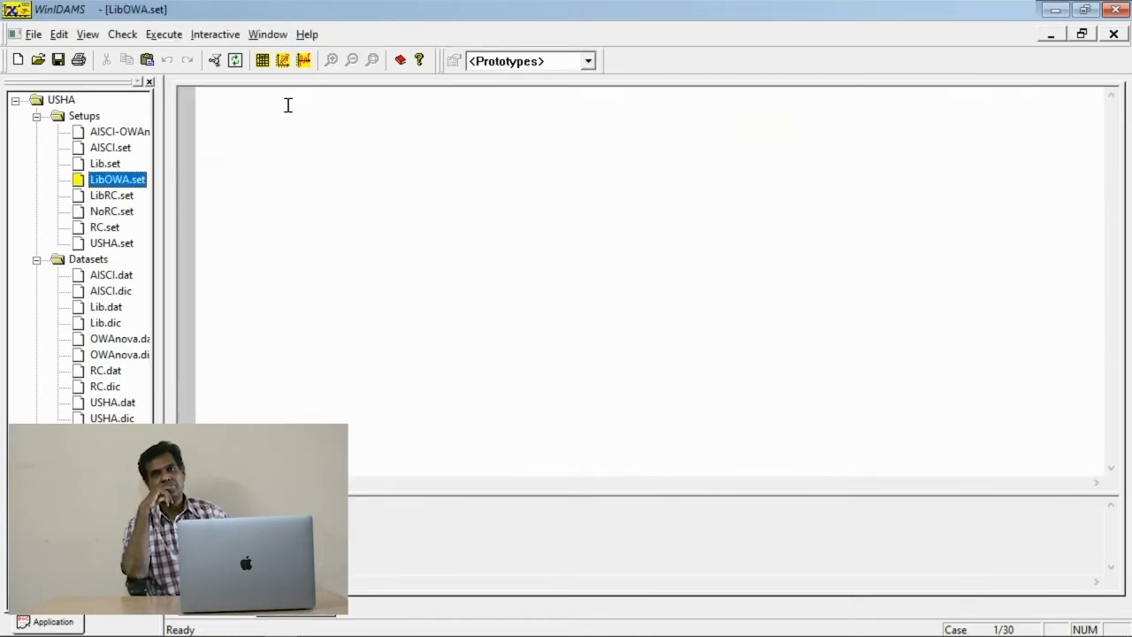
Step: Write $Run Tables, $Files, Dictin=Lib.dic, Datain=Lib.dat and $Setup into LibOWA.set
left_click(288, 105)
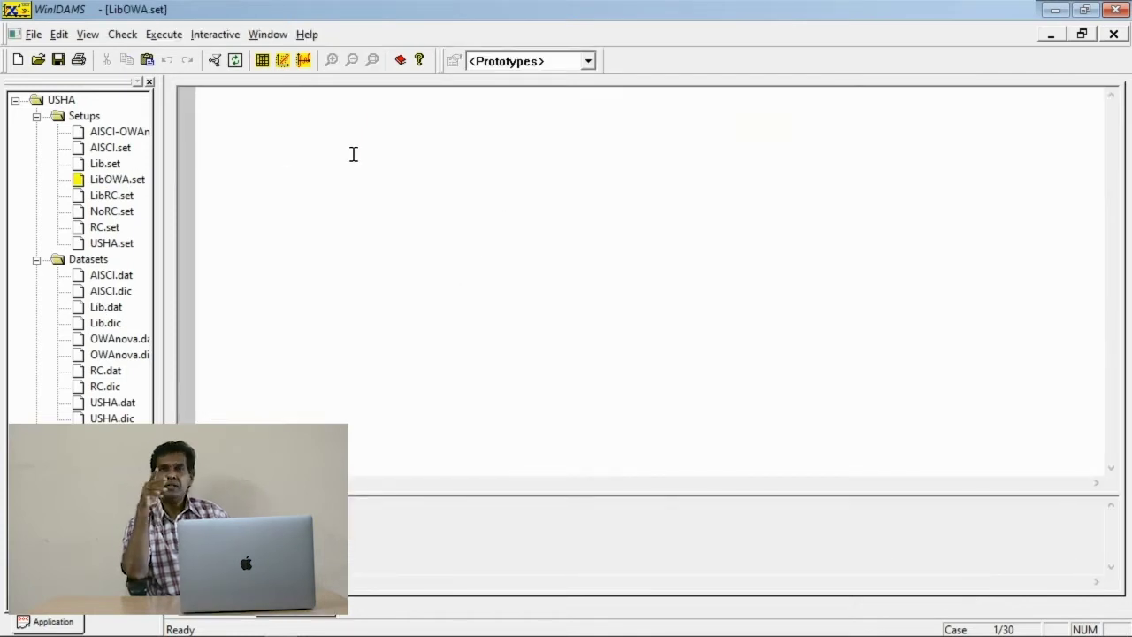
type("$")
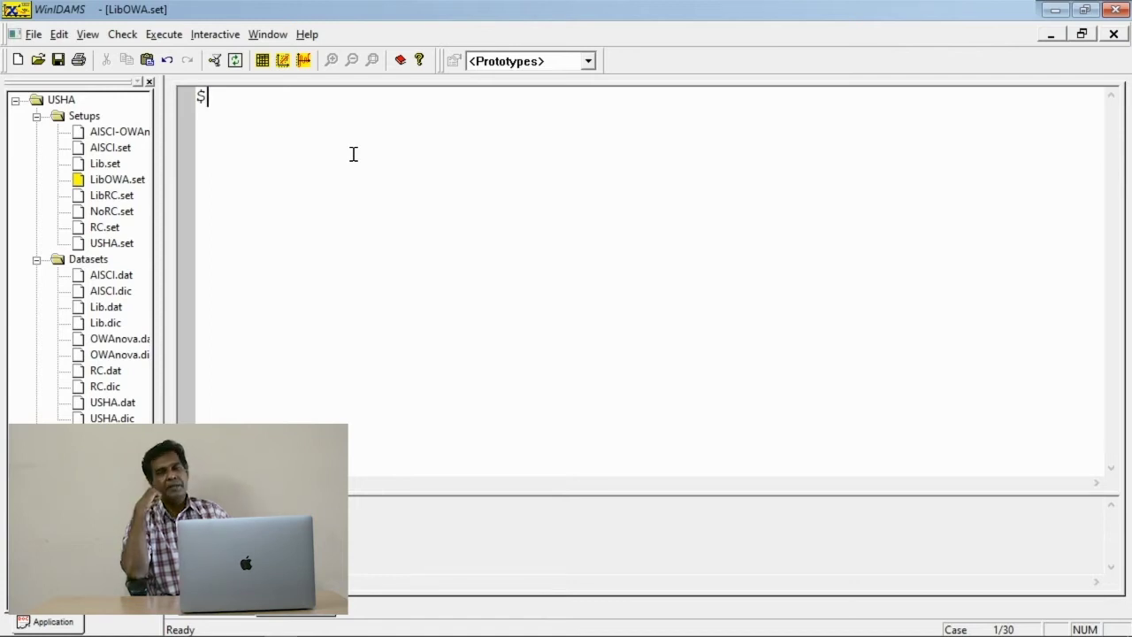
type("Run Tables ")
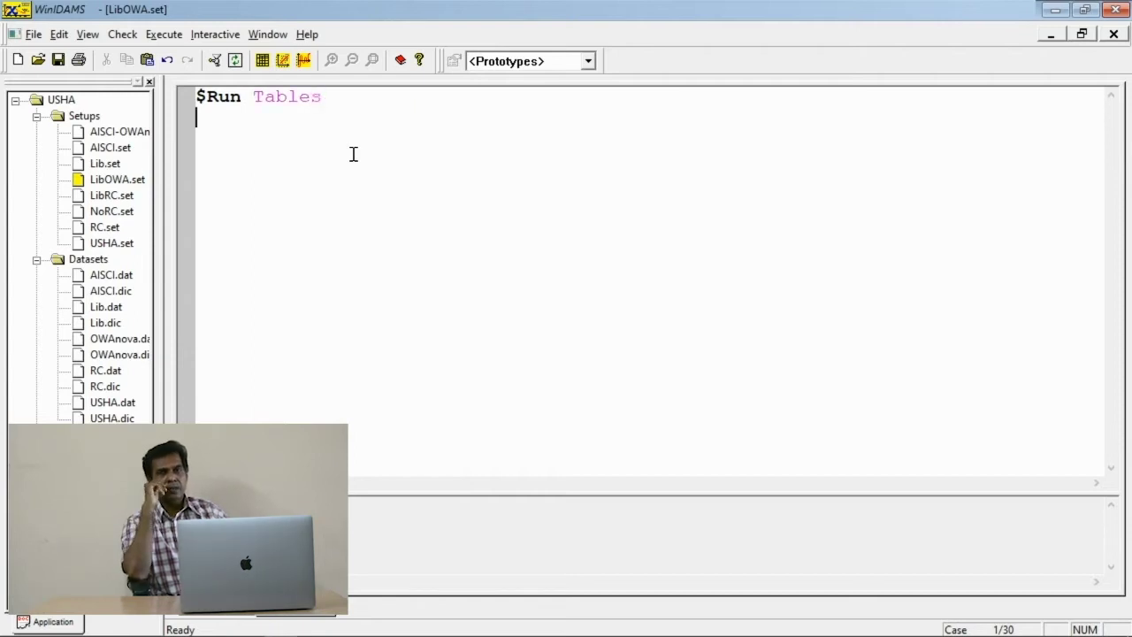
type("$Files")
key("Return")
type("Dictin=Lib.")
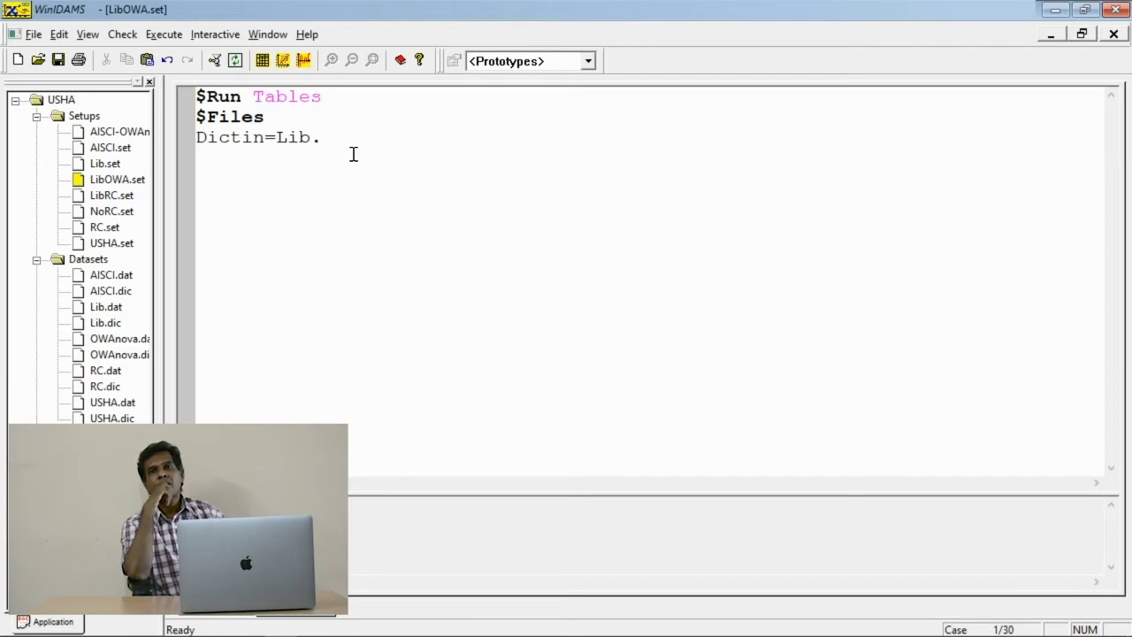
type("dic ")
type("Datain")
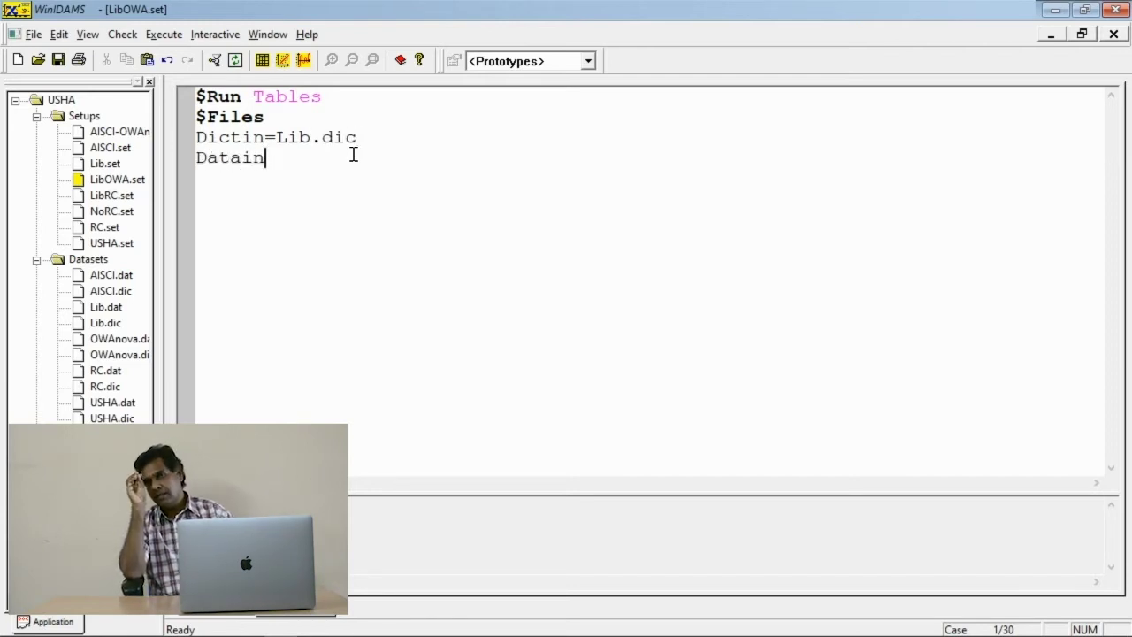
type("=Lib.dat")
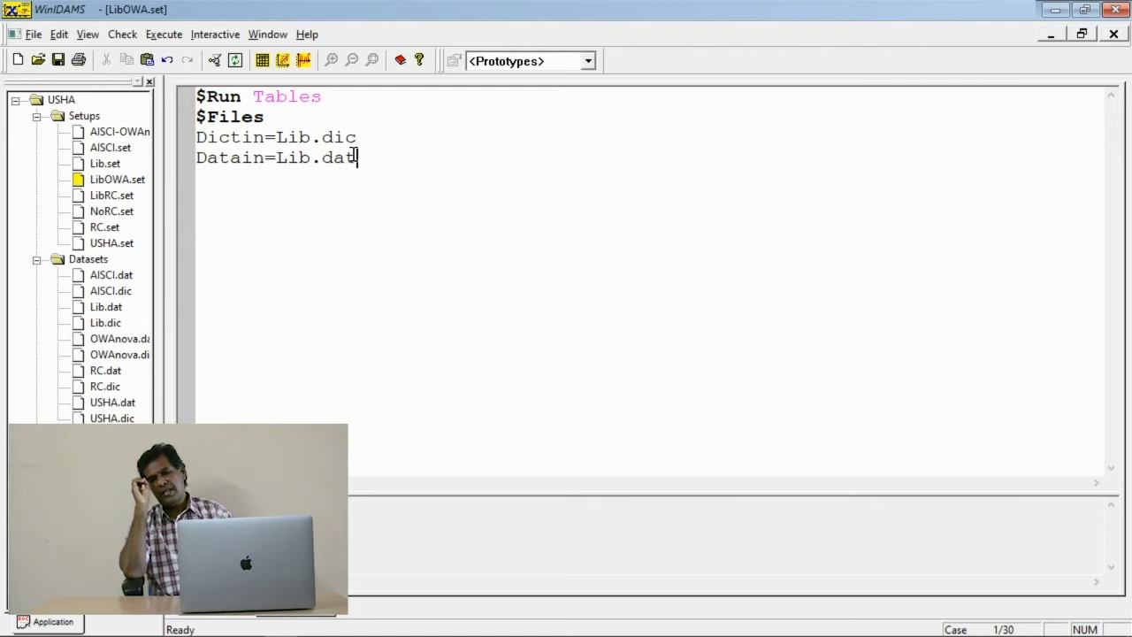
key("Return")
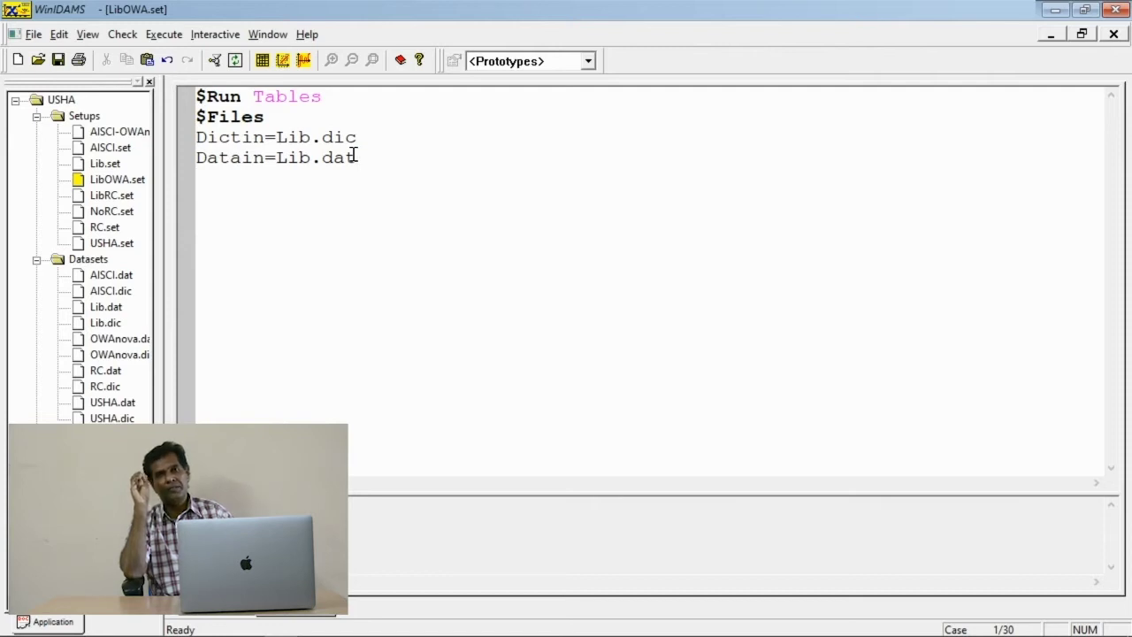
type("$Setup")
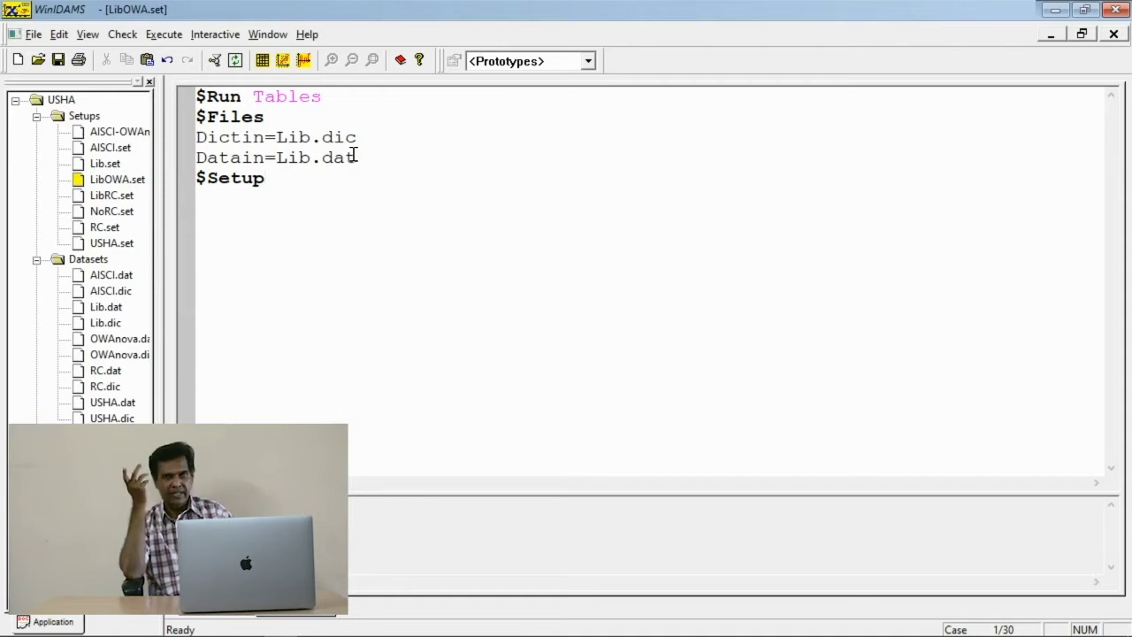
Step: Add the title 'Age Vs Time Spent in the Library' followed by an asterisk line
key("Return")
type("Age")
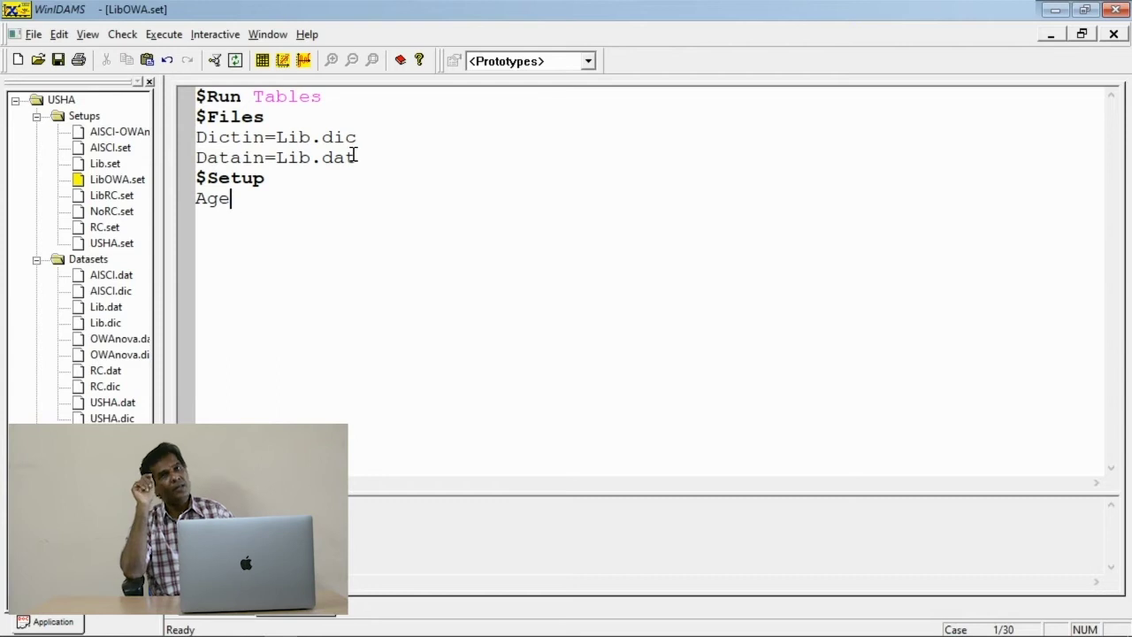
type(" VS T")
key("BackSpace")
key("BackSpace")
key("BackSpace")
type("s Time Spent in the Library")
key("Return")
type("*")
Step: Add a Tables request with Rowvar=V6 Colvar=V7 Cells=(Freqs)
key("Return")
type("Tavb")
key("BackSpace")
key("BackSpace")
type("bles")
key("Return")
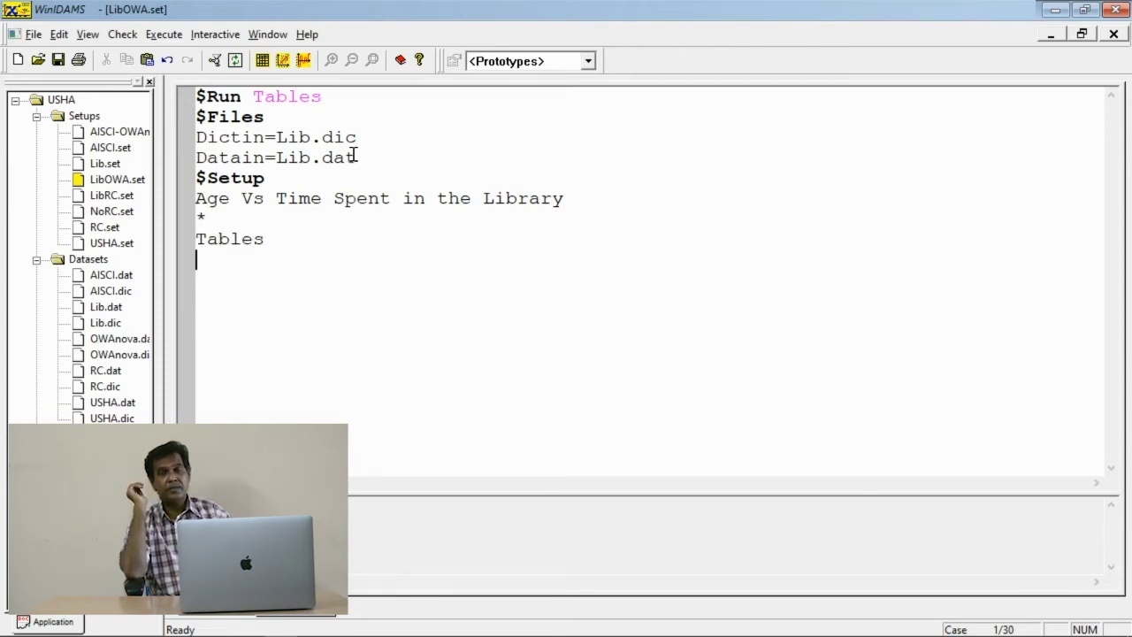
type("Rowvarr")
key("BackSpace")
type("=")
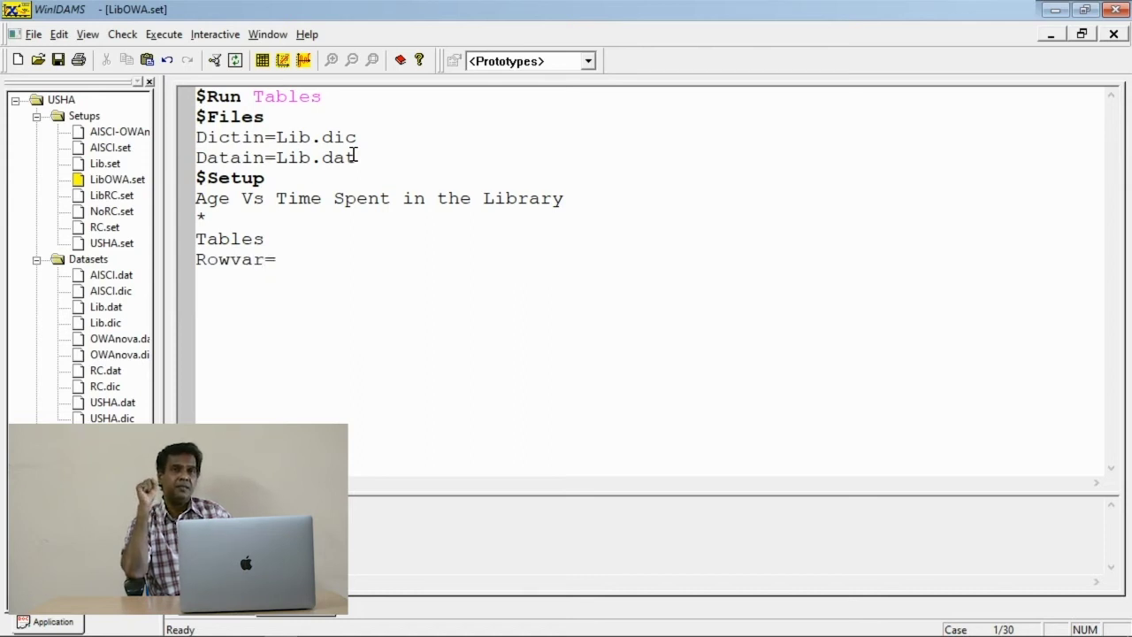
type("V6 Colvar")
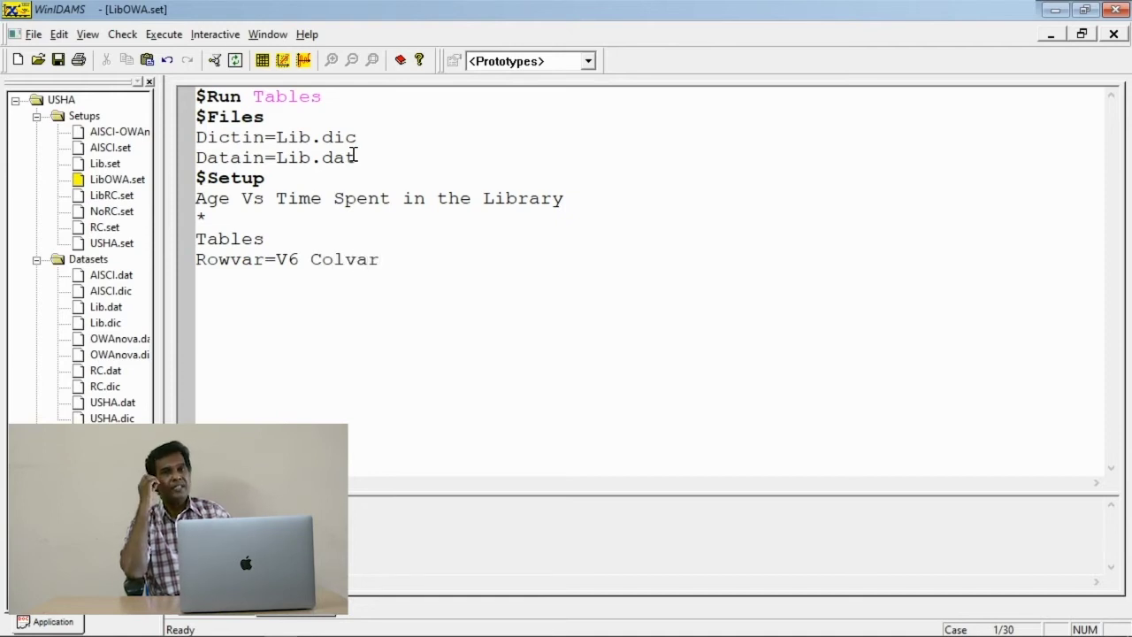
type("=V")
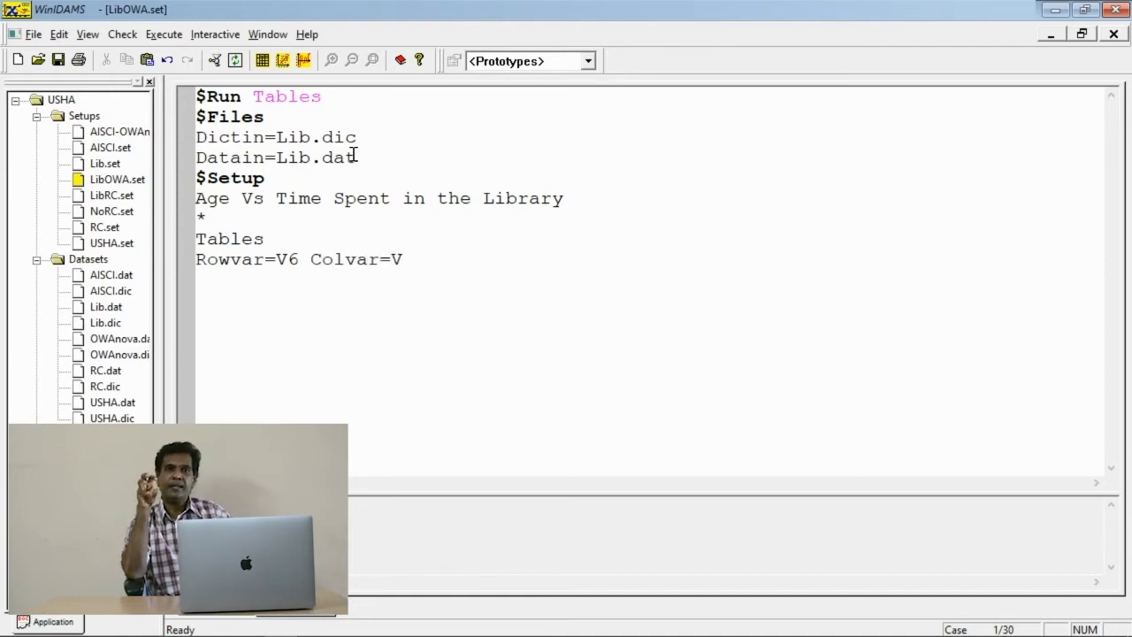
type("7 Cells(")
key("BackSpace")
type("=(Frequs")
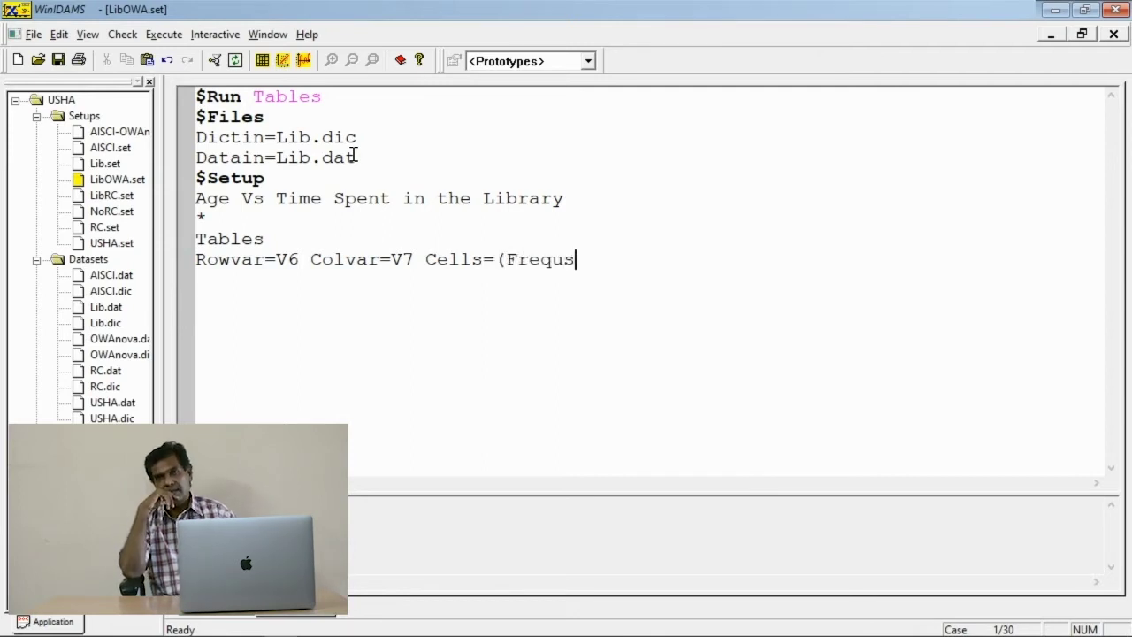
key("BackSpace")
key("BackSpace")
type("s)")
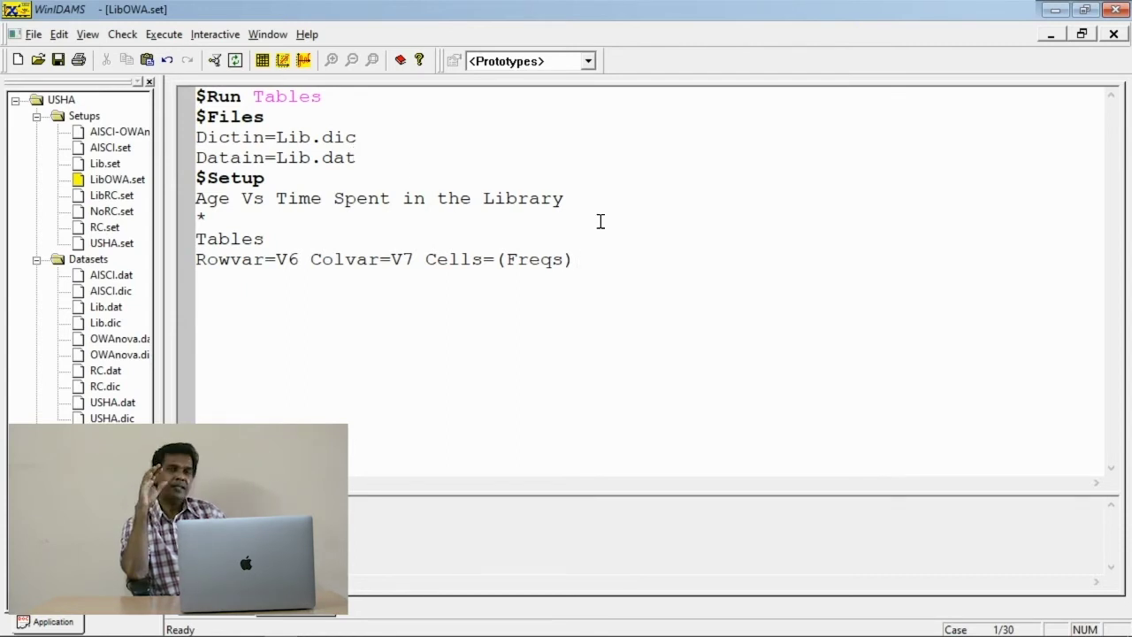
Step: Run the setup and inspect Table 1.00, the Age by Time Spent frequencies totalling 30 cases
key("ctrl+e")
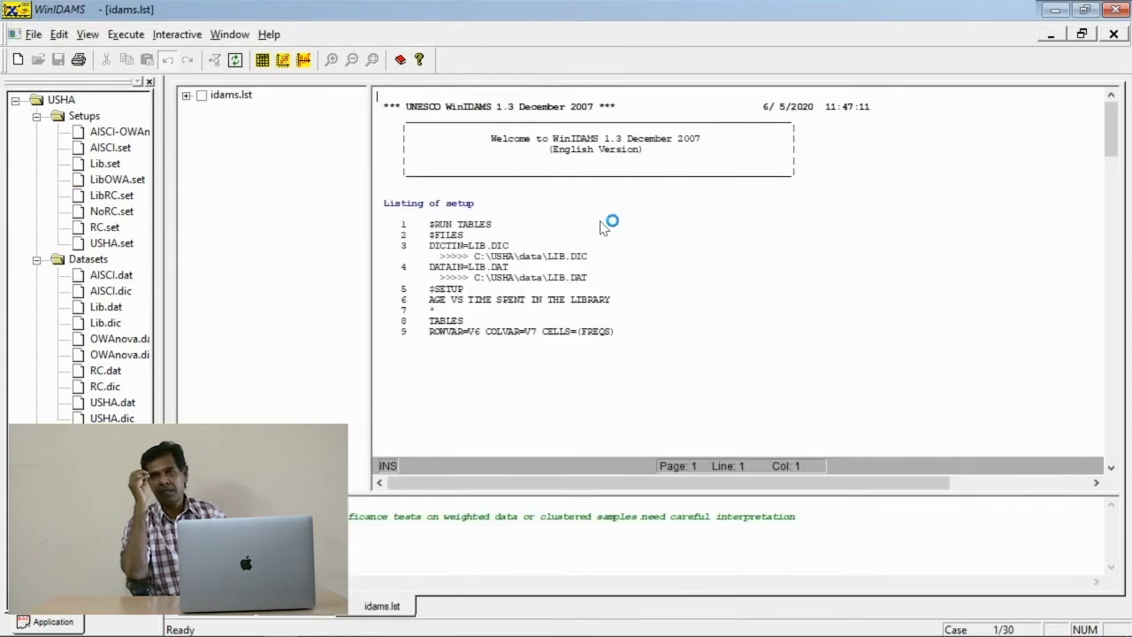
left_click(186, 95)
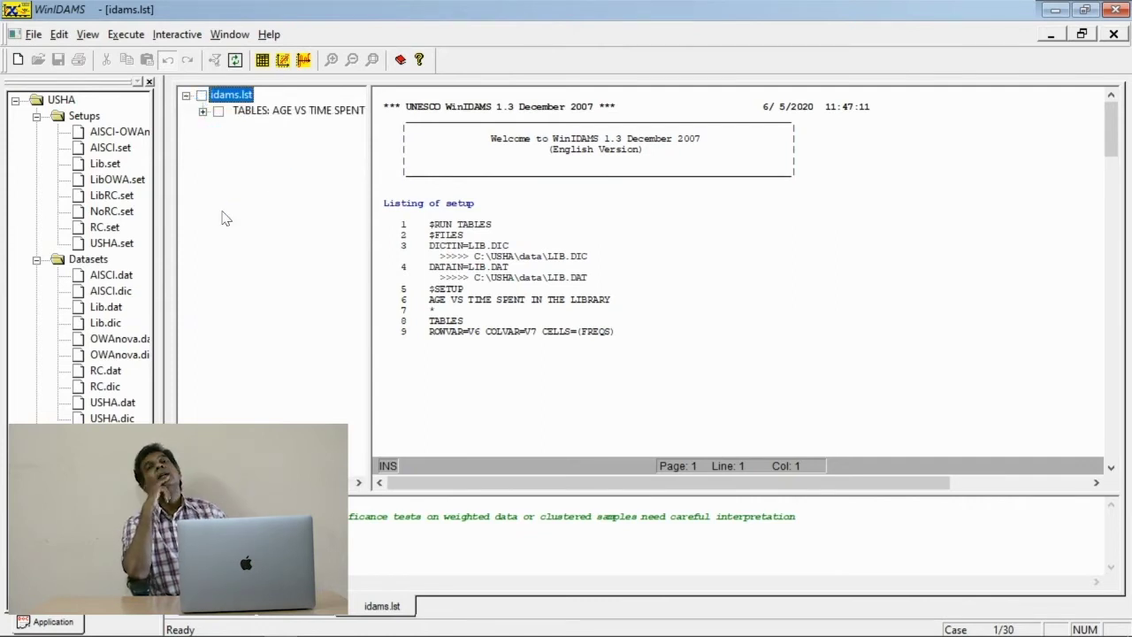
left_click(203, 111)
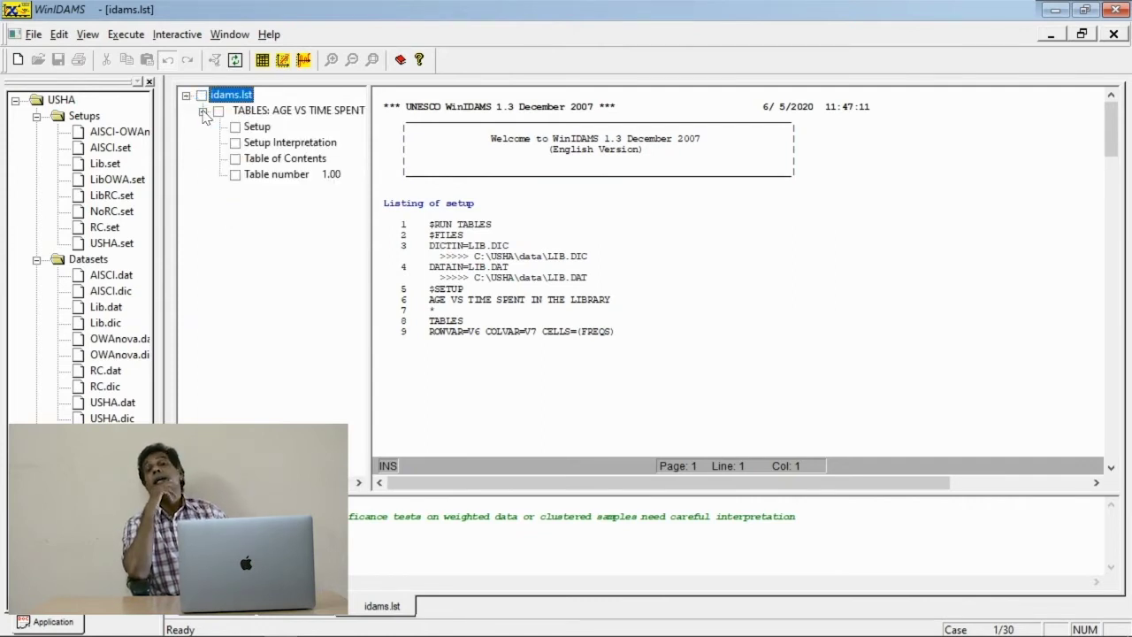
left_click(265, 158)
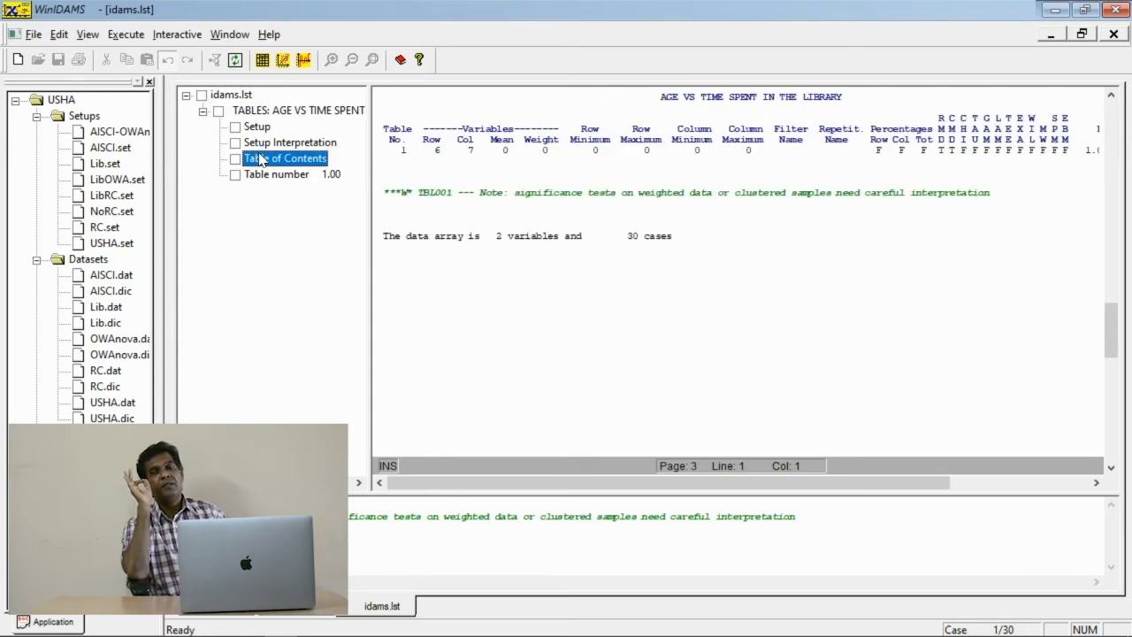
left_click(274, 174)
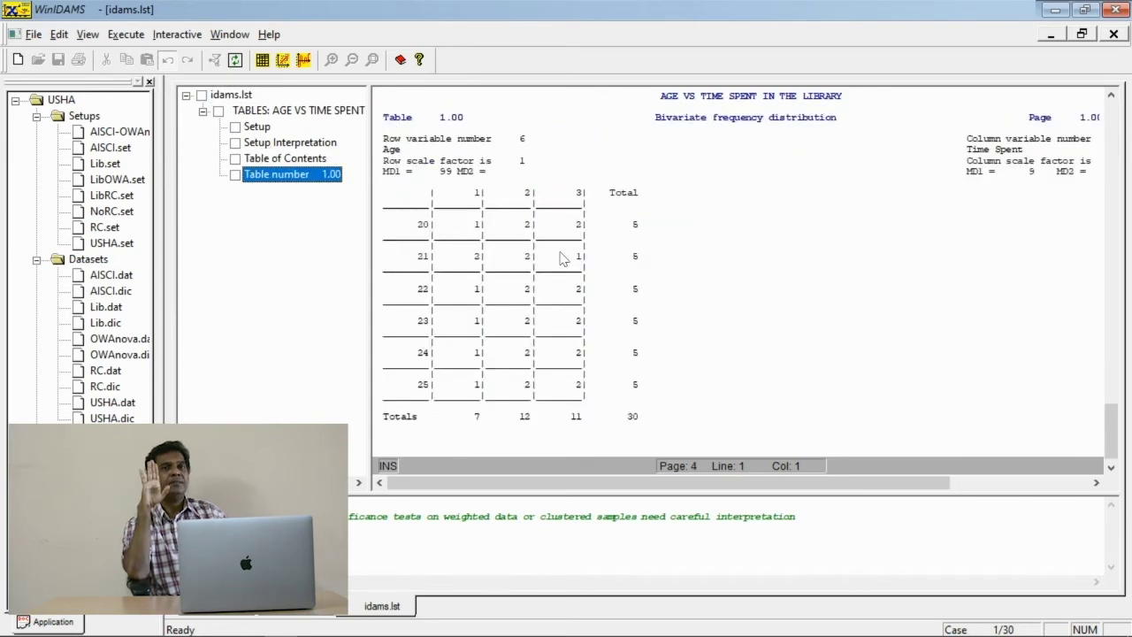
scroll(708, 163, "up", 2)
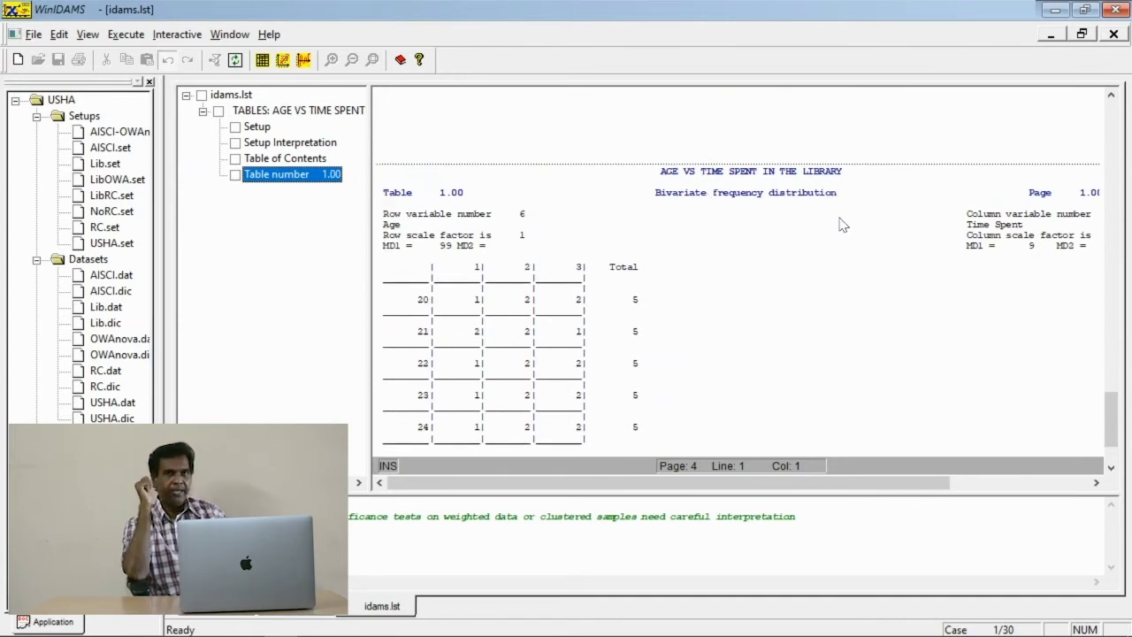
scroll(841, 222, "down", 1)
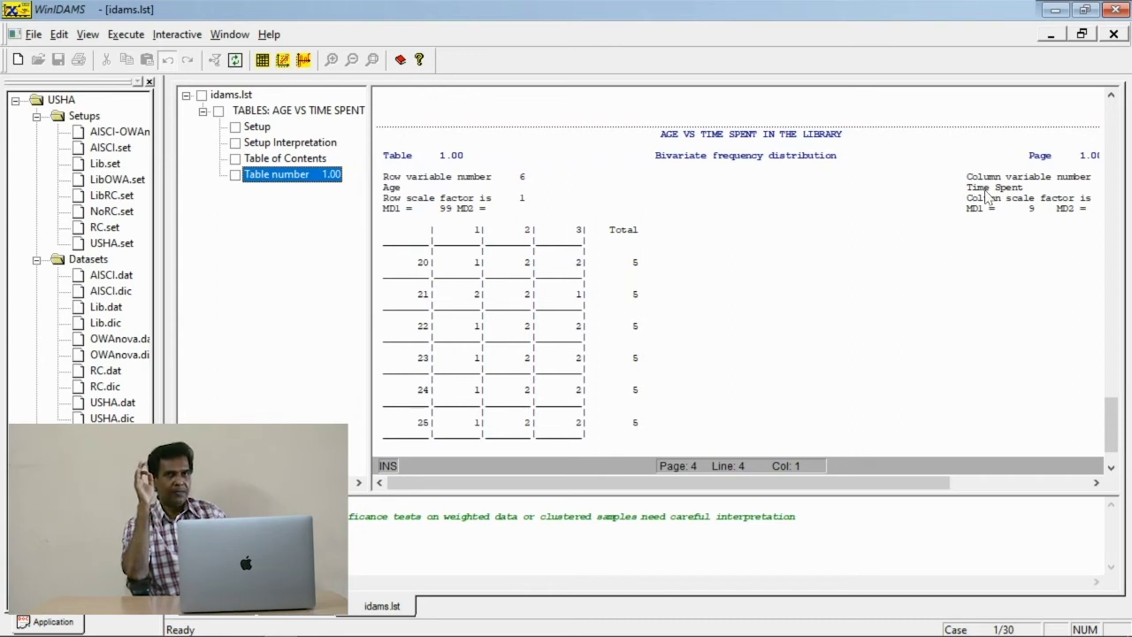
scroll(849, 259, "down", 1)
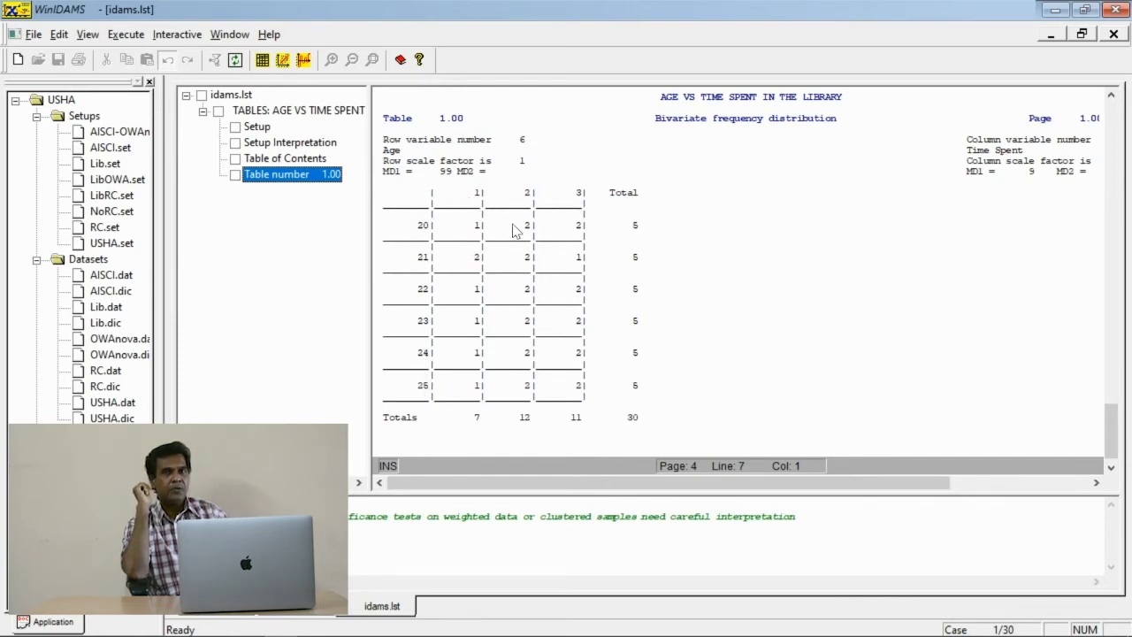
scroll(743, 270, "down", 1)
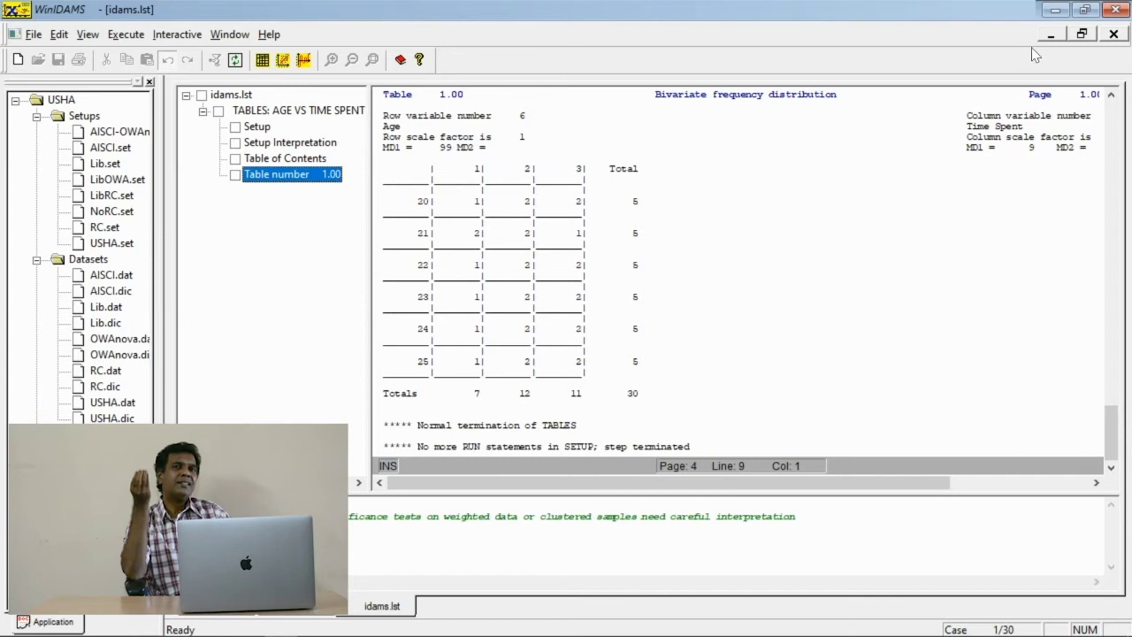
Step: Extend the Cells list to (Freqs,Rowpct,Colpct,Totpct)
left_click(1114, 34)
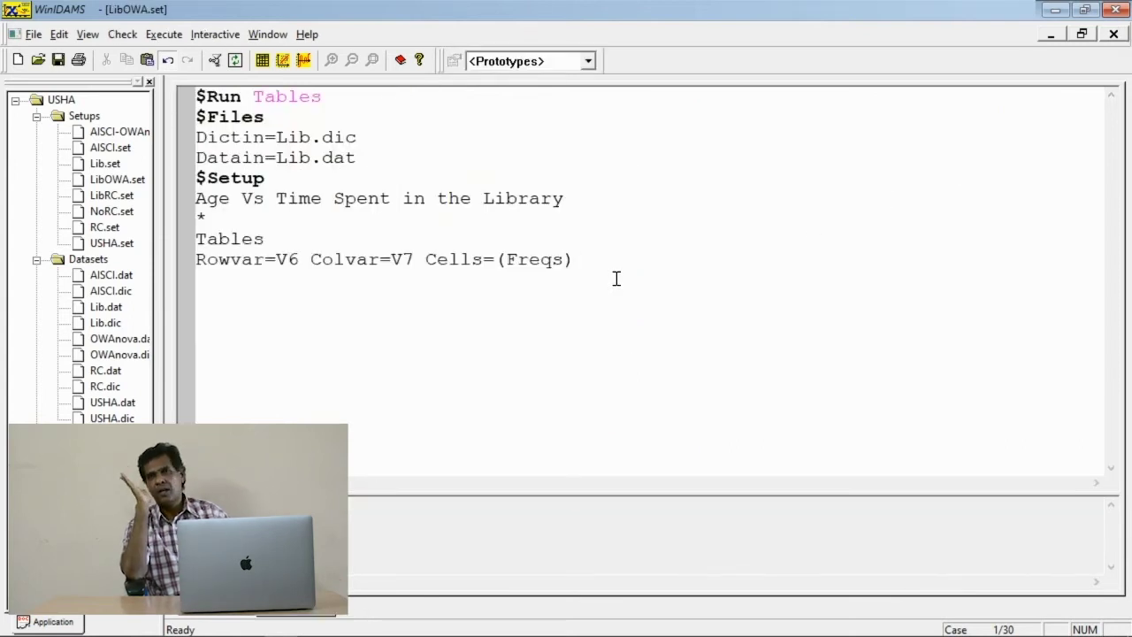
type(",Row")
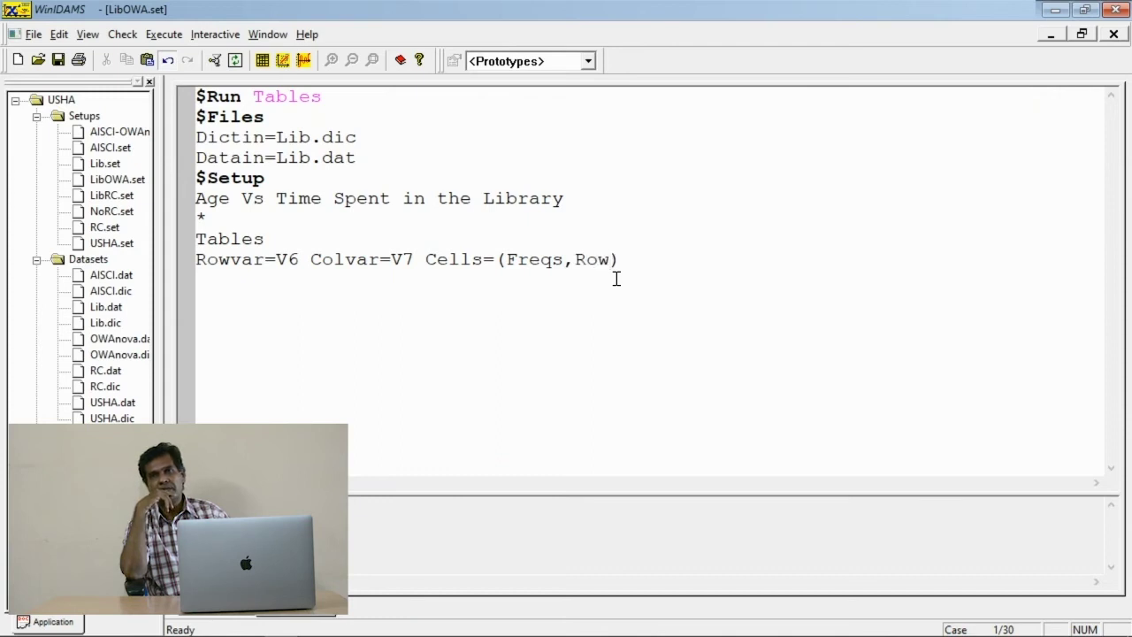
type("pct,c")
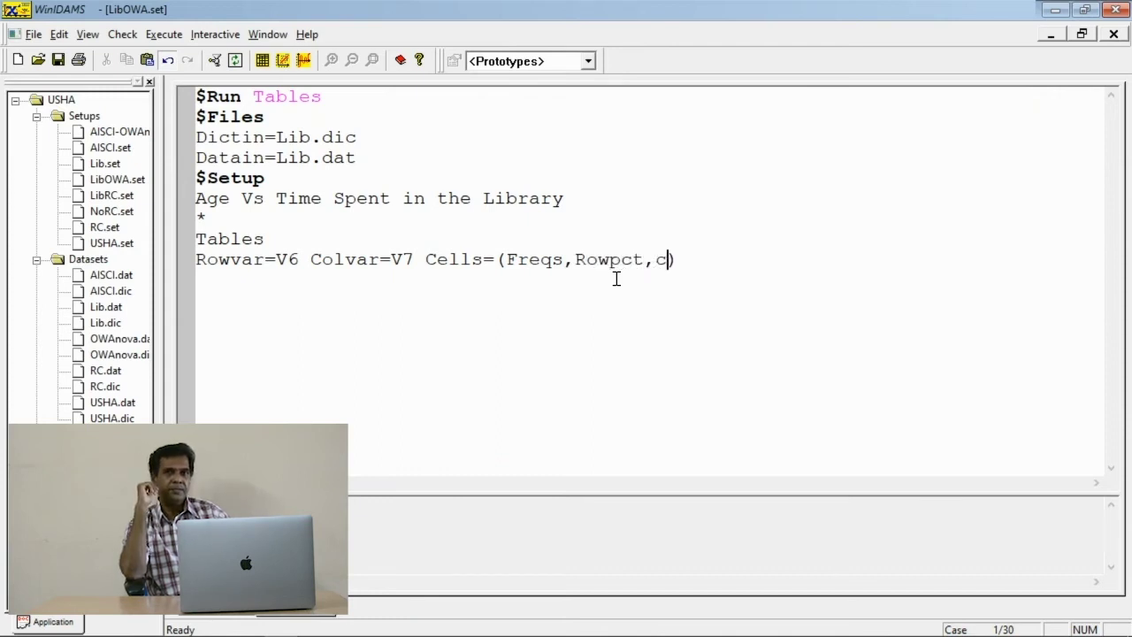
key("BackSpace")
type("Colpc")
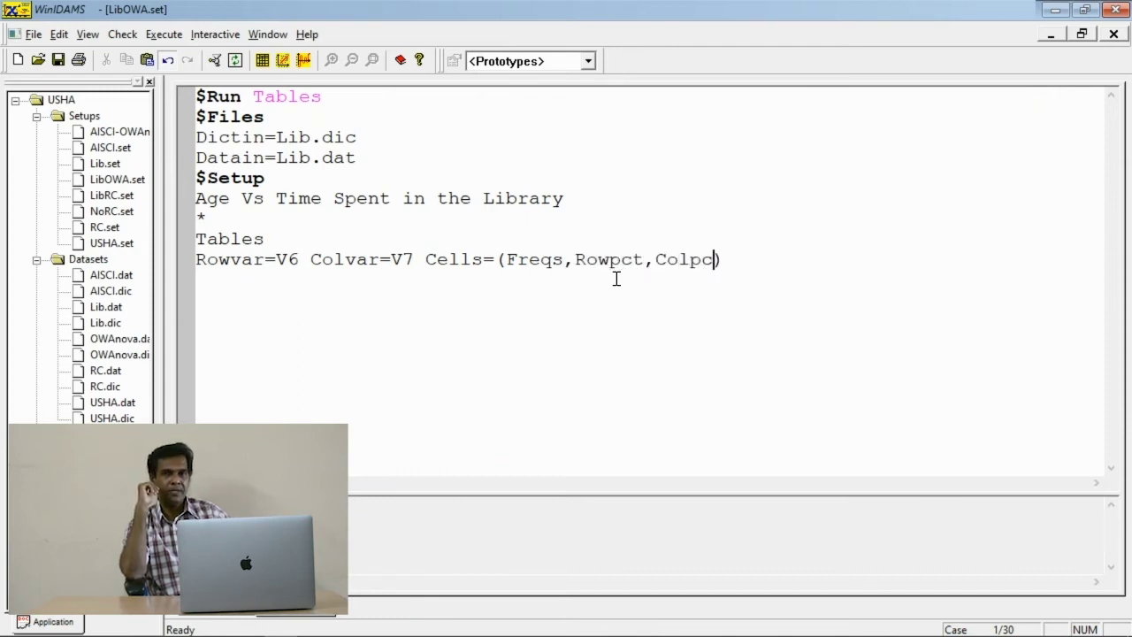
type("t,Tot")
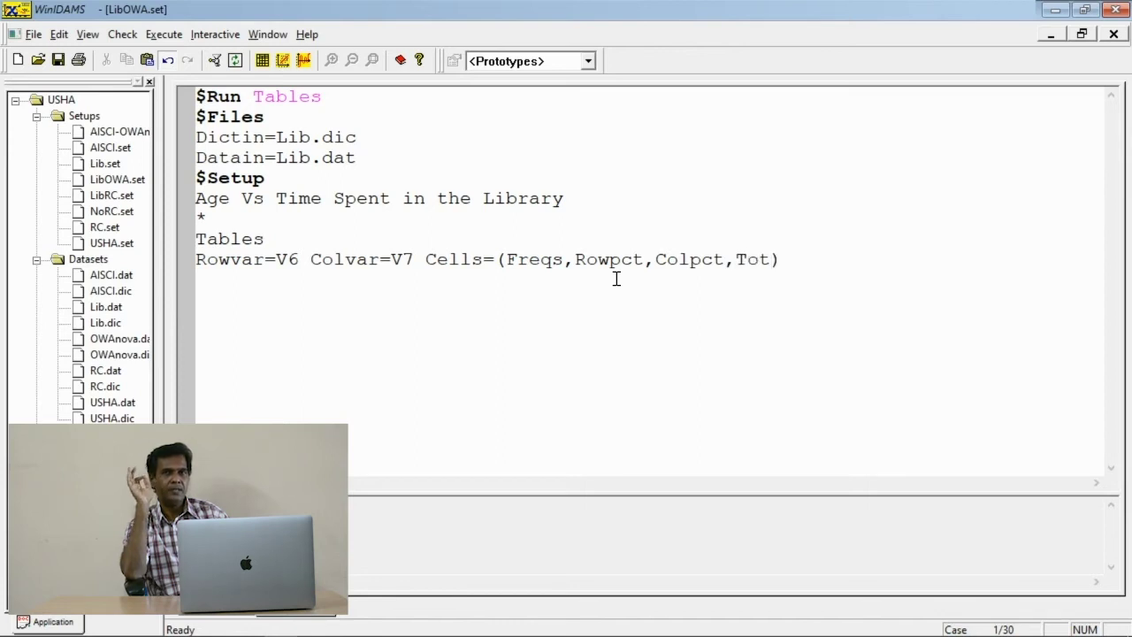
type("pct")
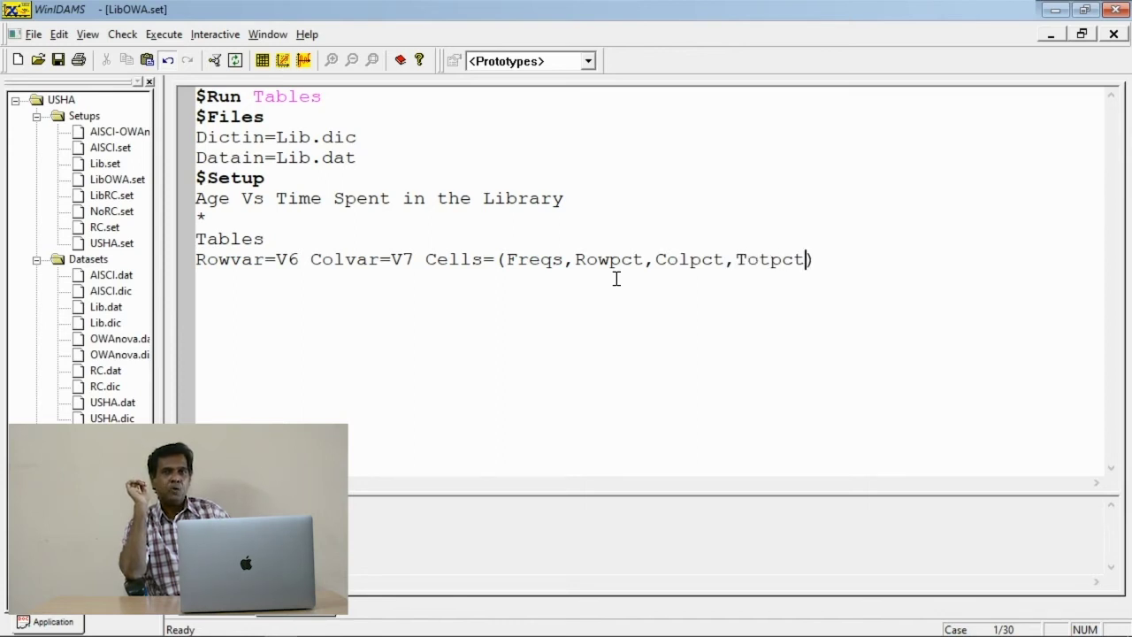
Step: Rerun the setup and review Table 1.00's row, column and total percentages per age
key("ctrl+e")
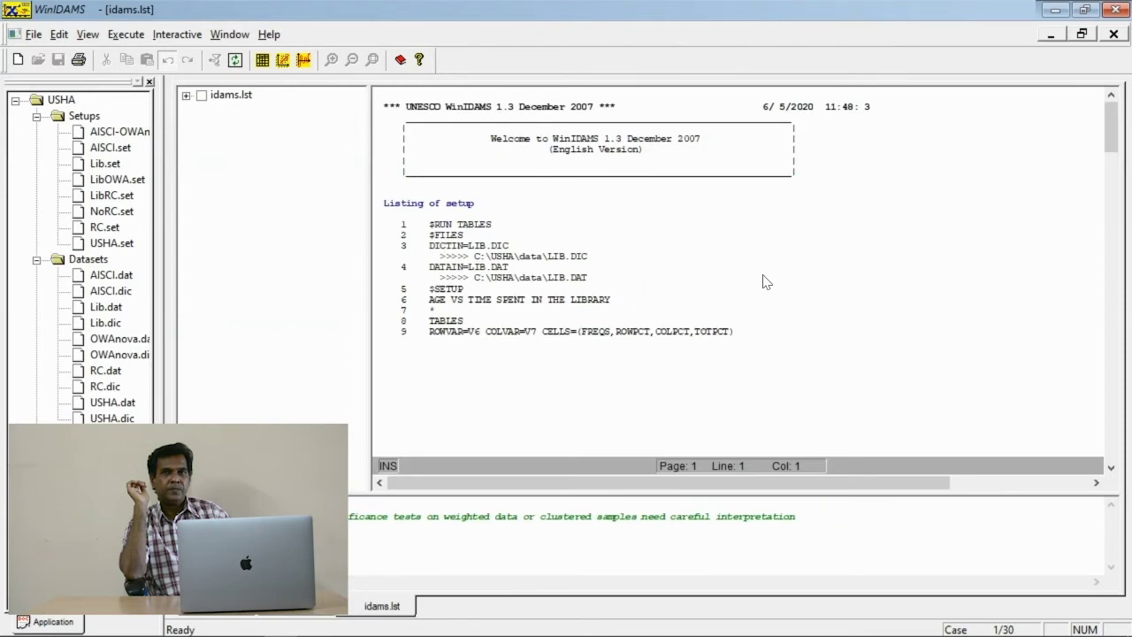
left_click(186, 96)
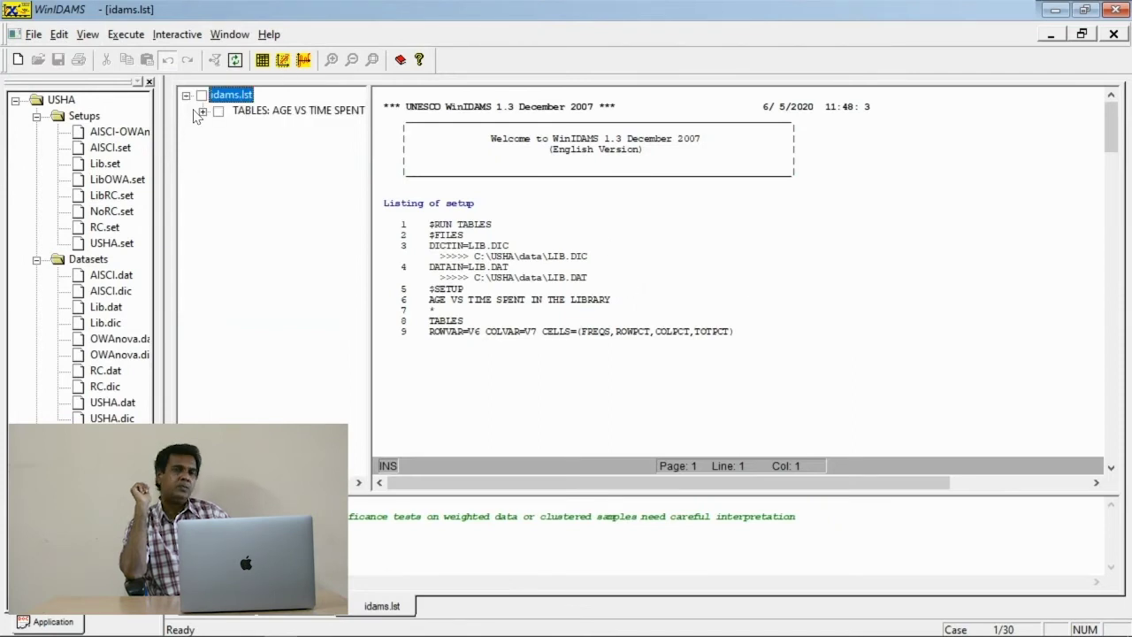
left_click(201, 112)
left_click(269, 175)
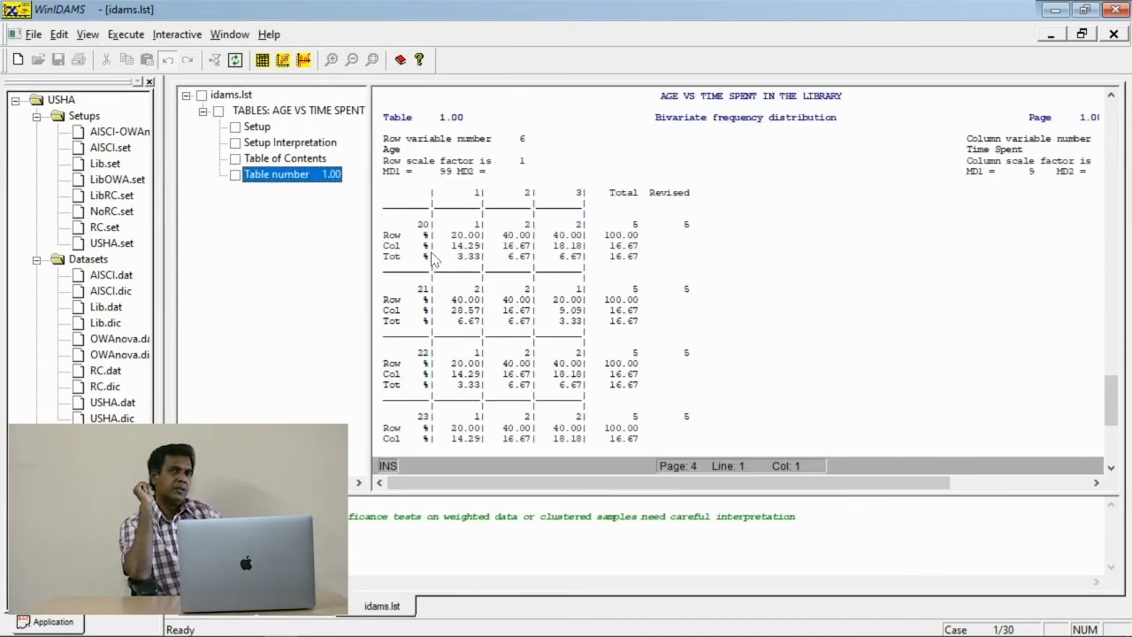
scroll(678, 272, "down", 7)
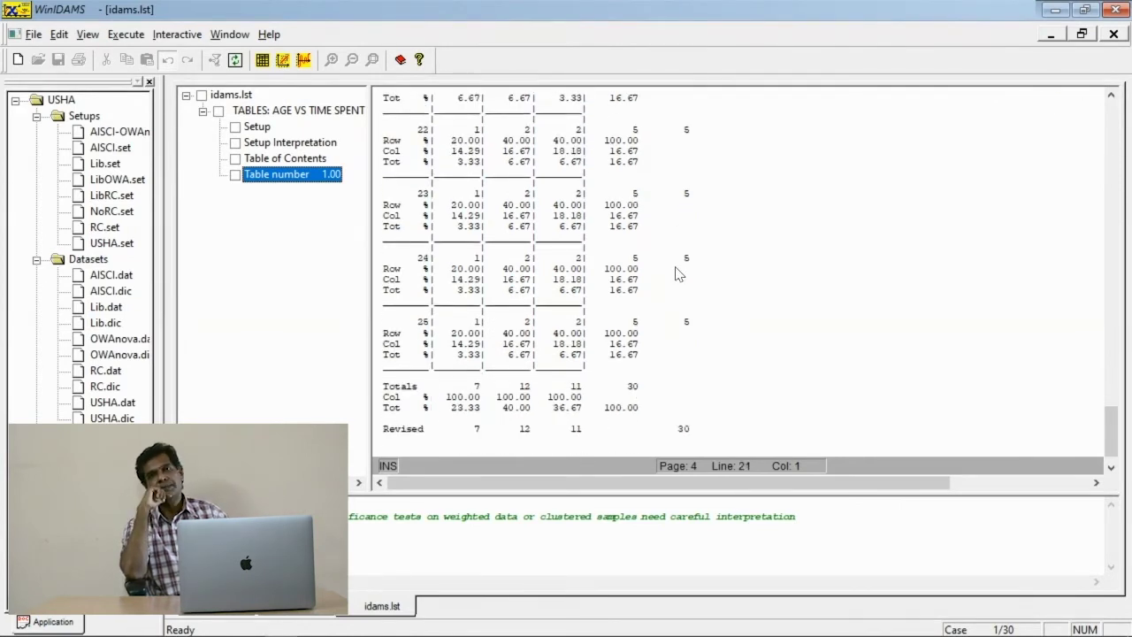
scroll(678, 272, "down", 2)
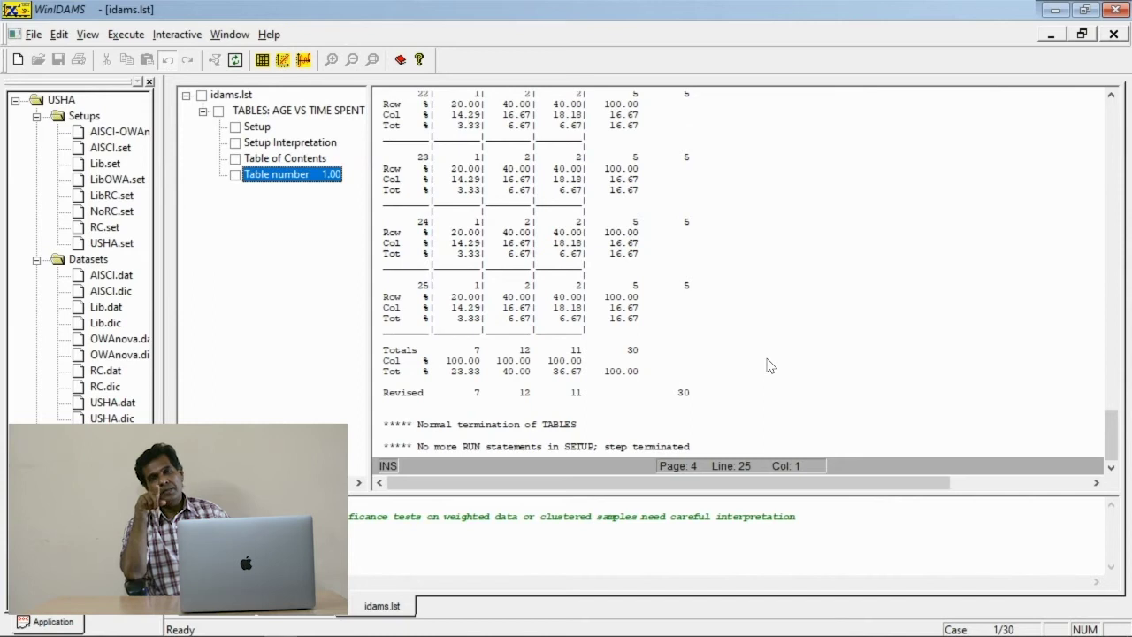
scroll(770, 365, "up", 5)
key("ctrl+Home")
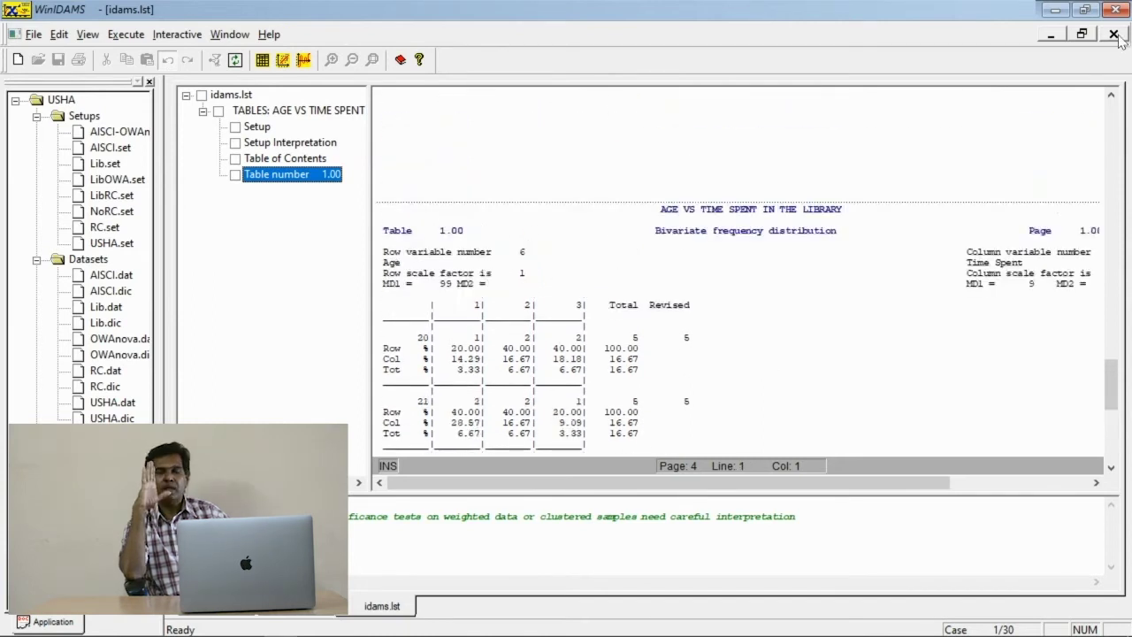
Step: Start a new $Run Tables section with a $Recode heading
left_click(1113, 34)
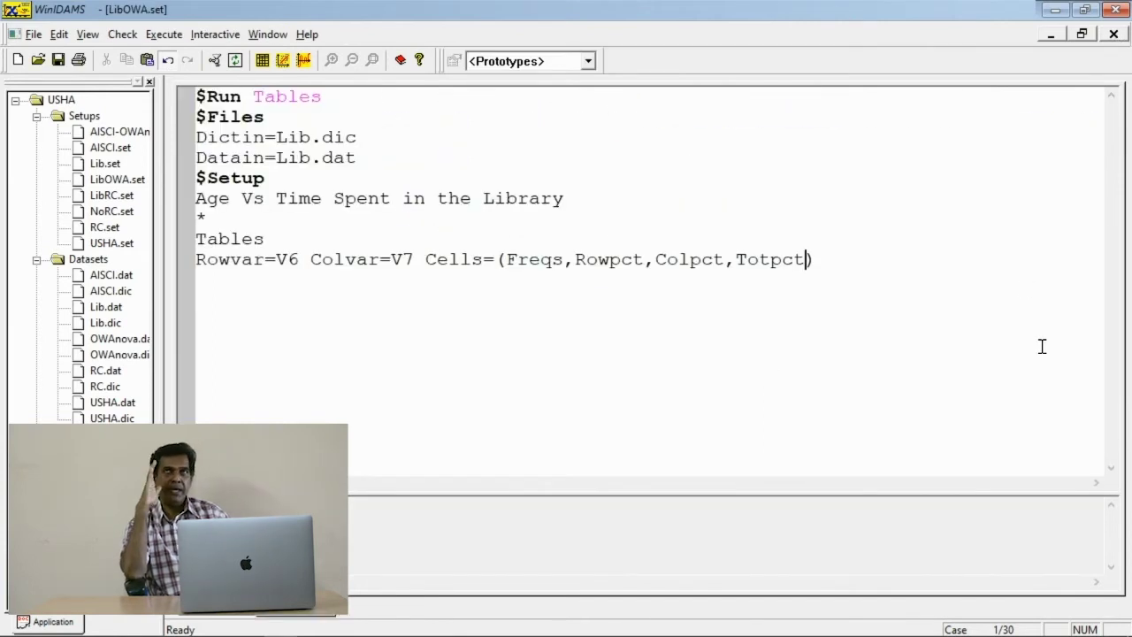
key("Return")
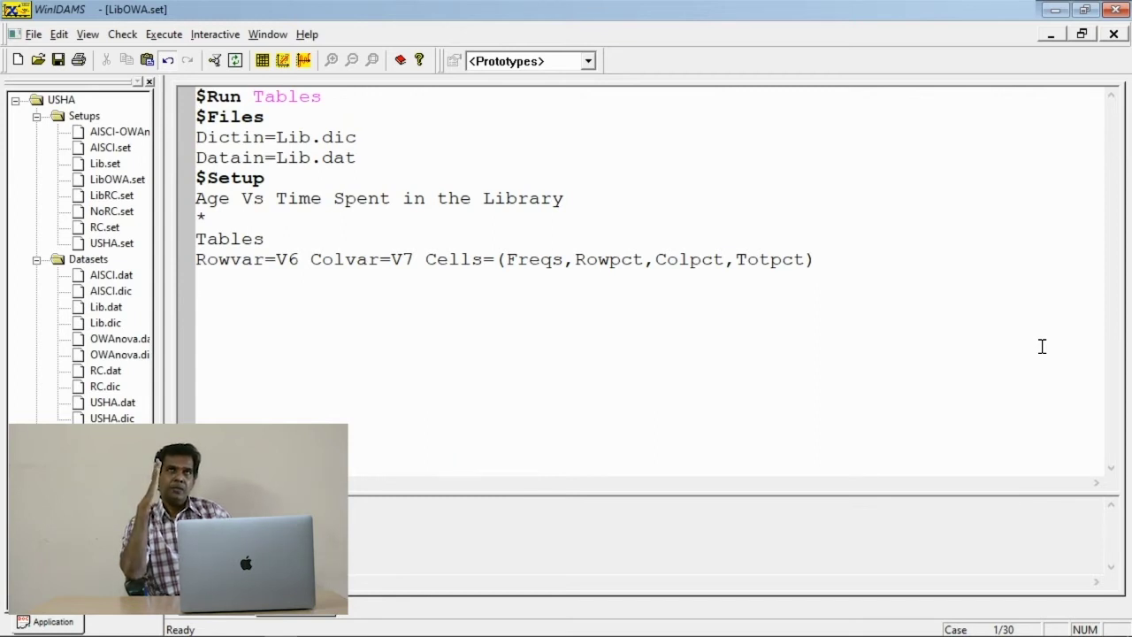
type("$Re")
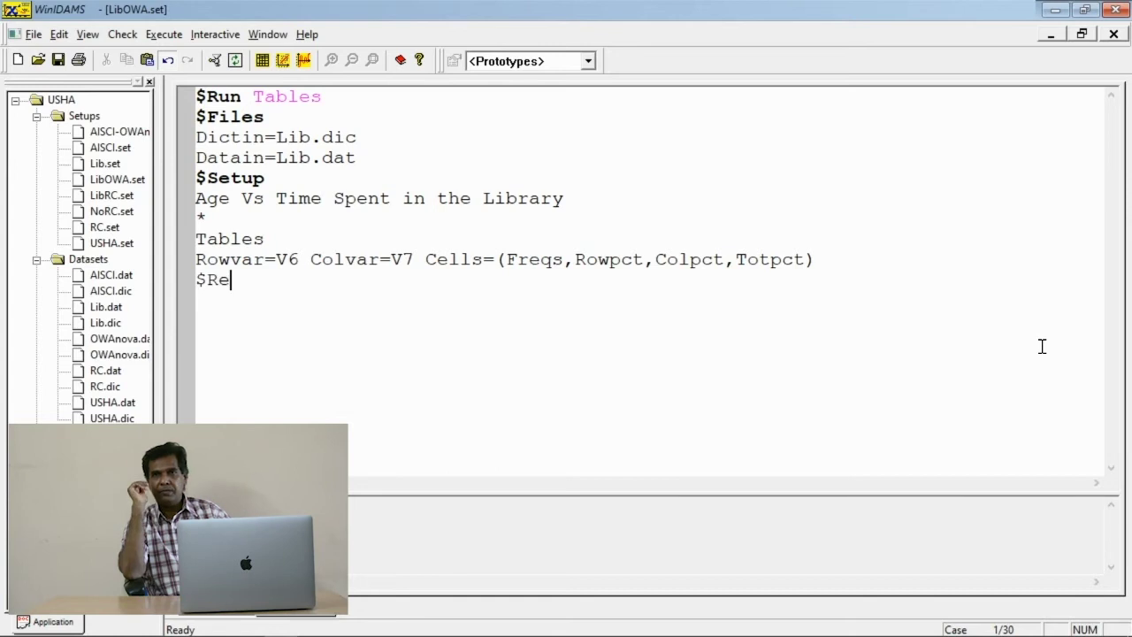
key("BackSpace")
key("BackSpace")
type("Run Tables")
key("Return")
type("$Recode")
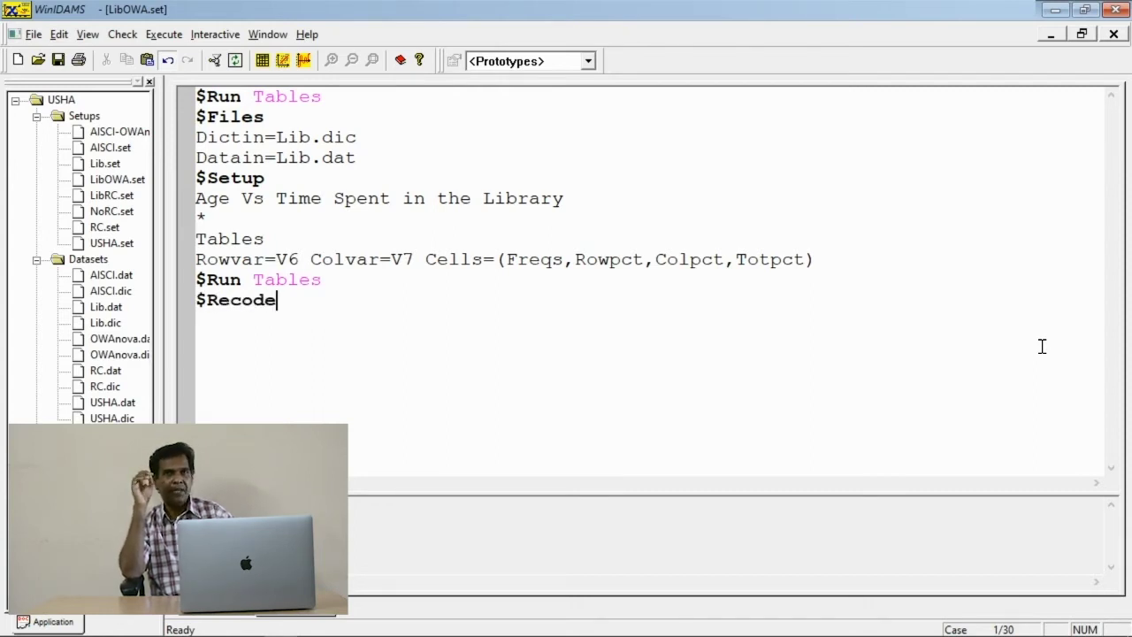
Step: Define R100=Brac(V6,20-22=1,23-25=2,else=9) and name it 'Grouped Age'
key("Return")
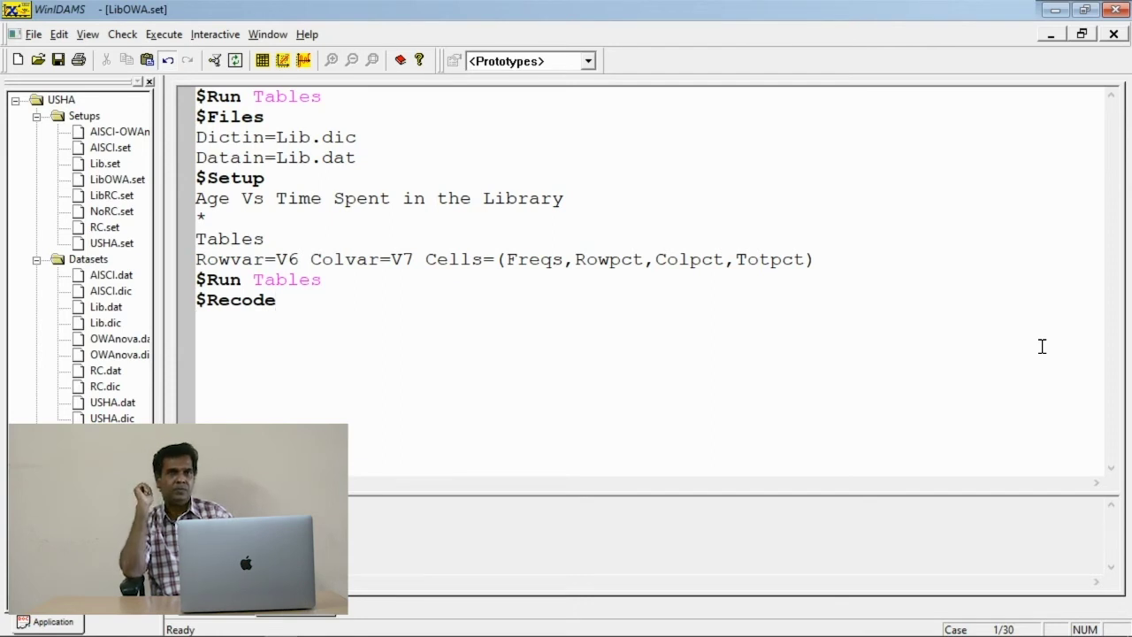
type("R100")
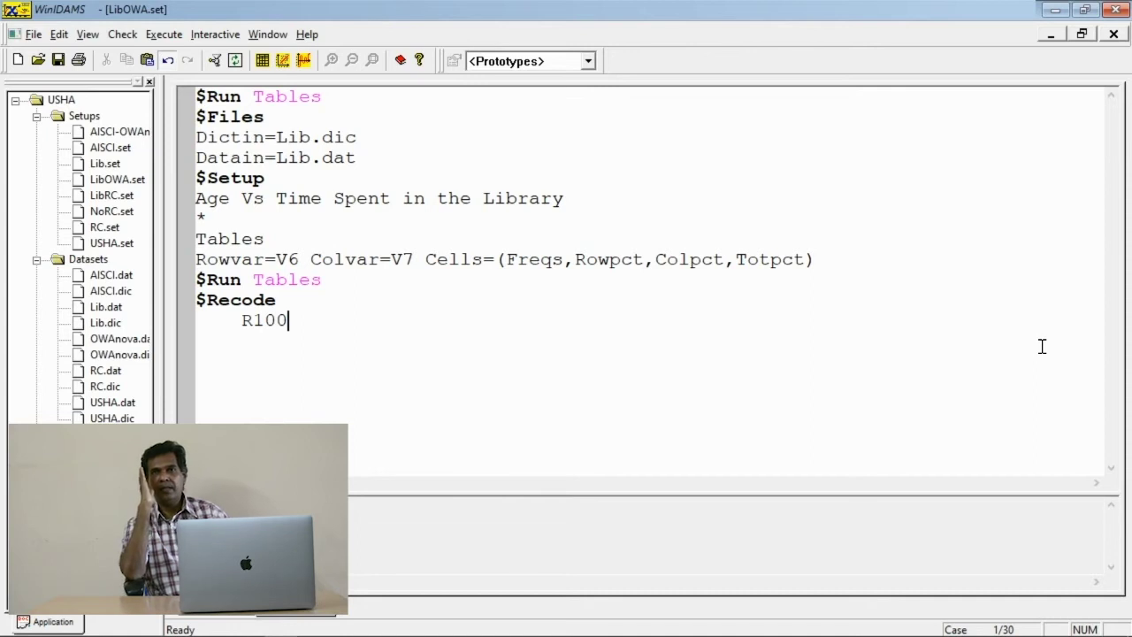
type("=Brac")
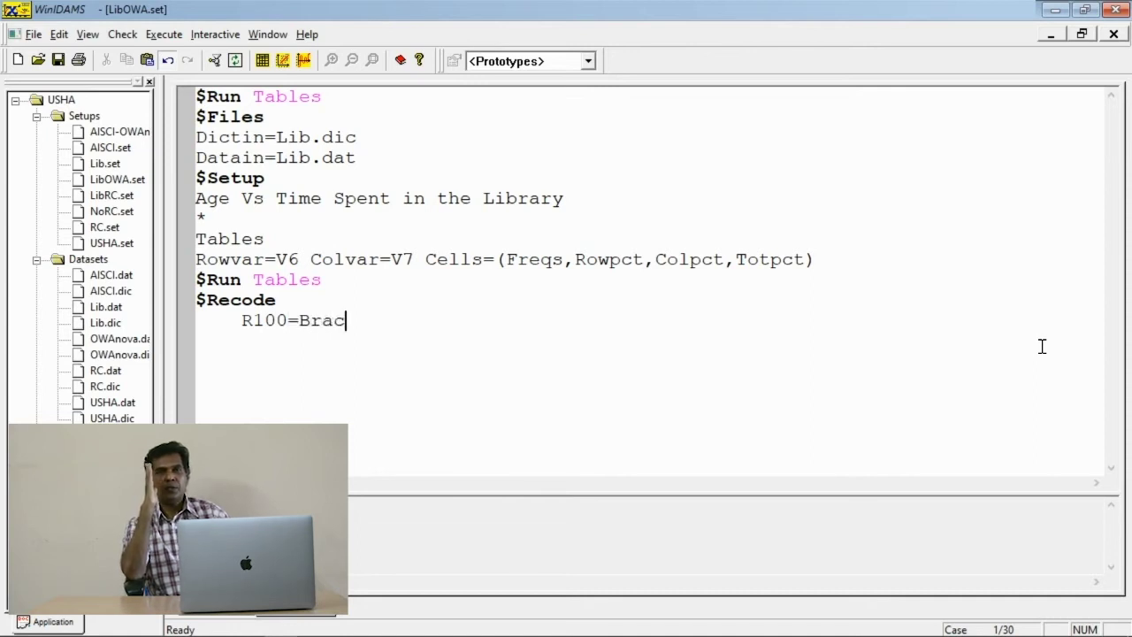
type("(V")
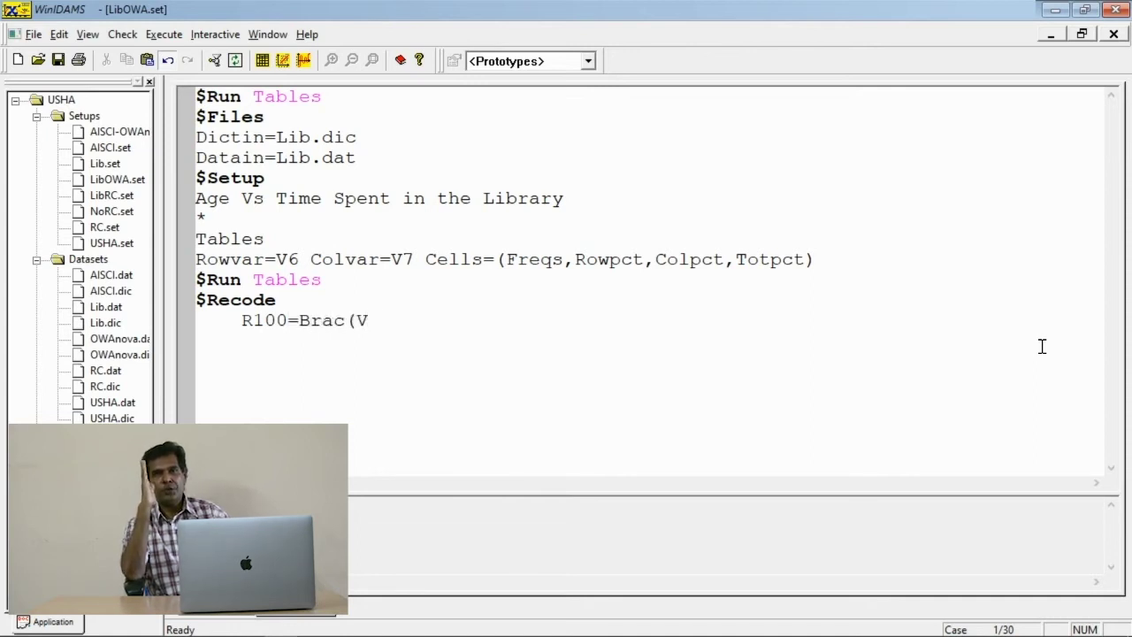
type("6,20")
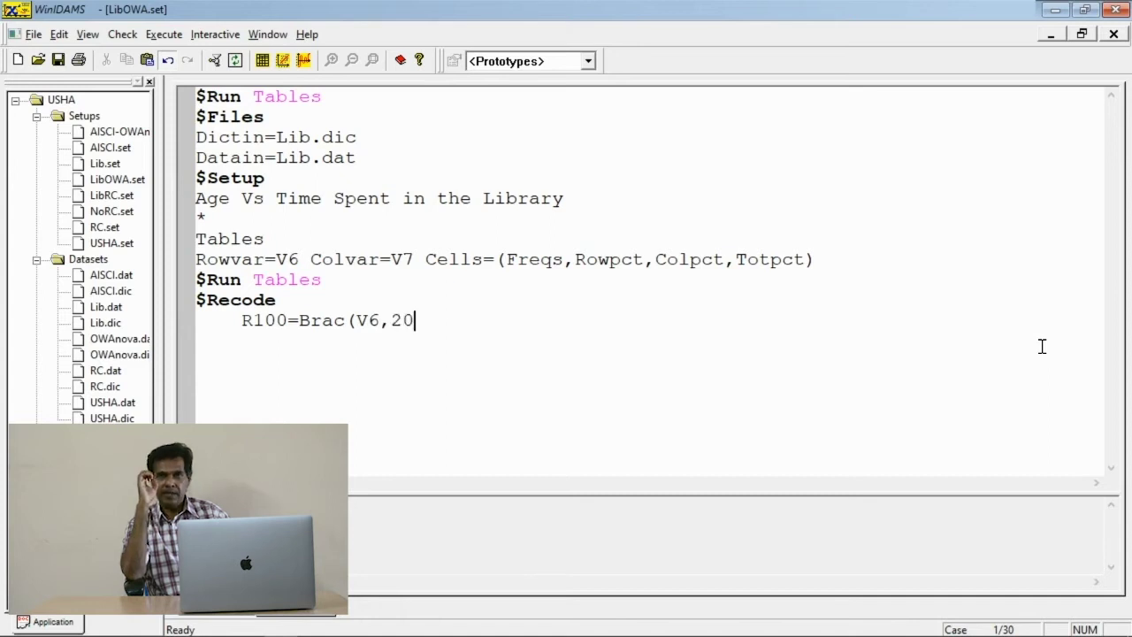
type("-22")
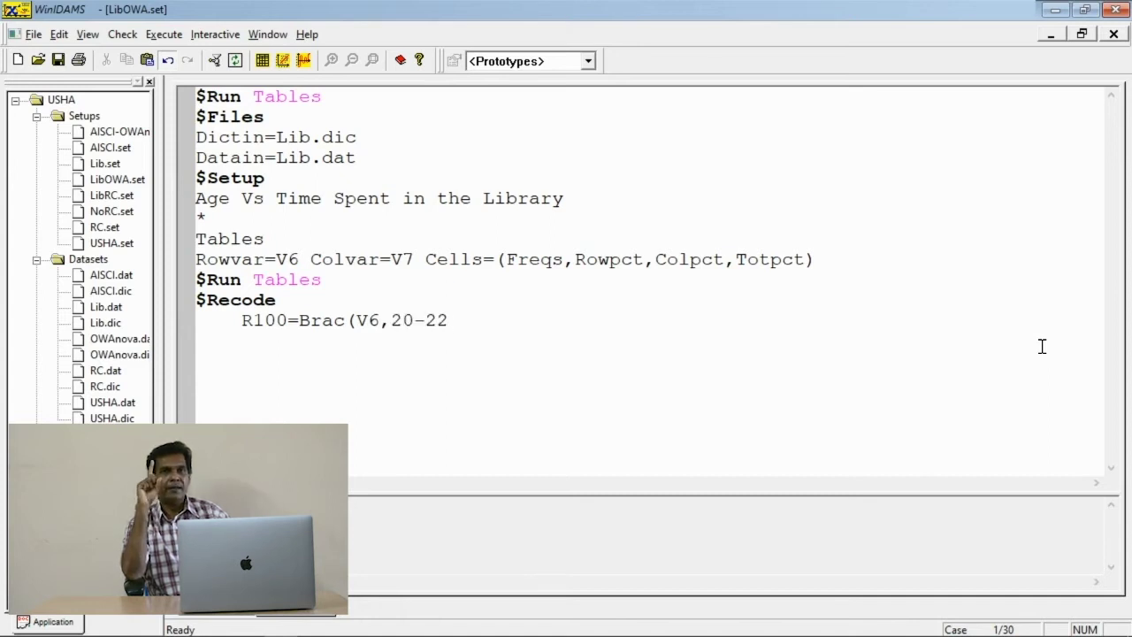
type("=1,")
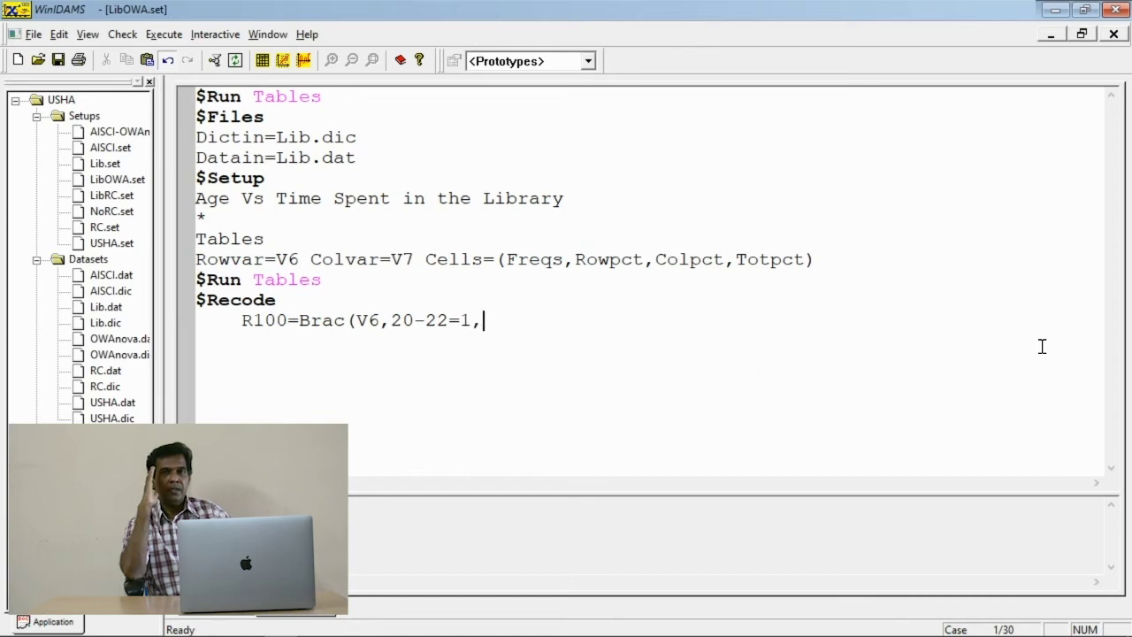
type("23-")
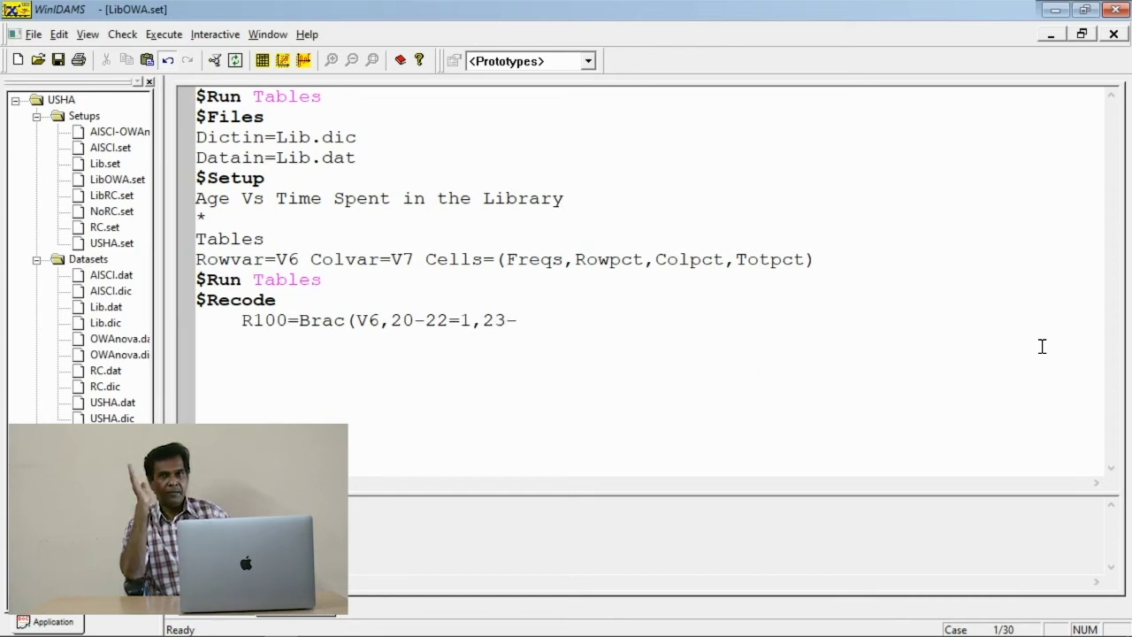
type("25")
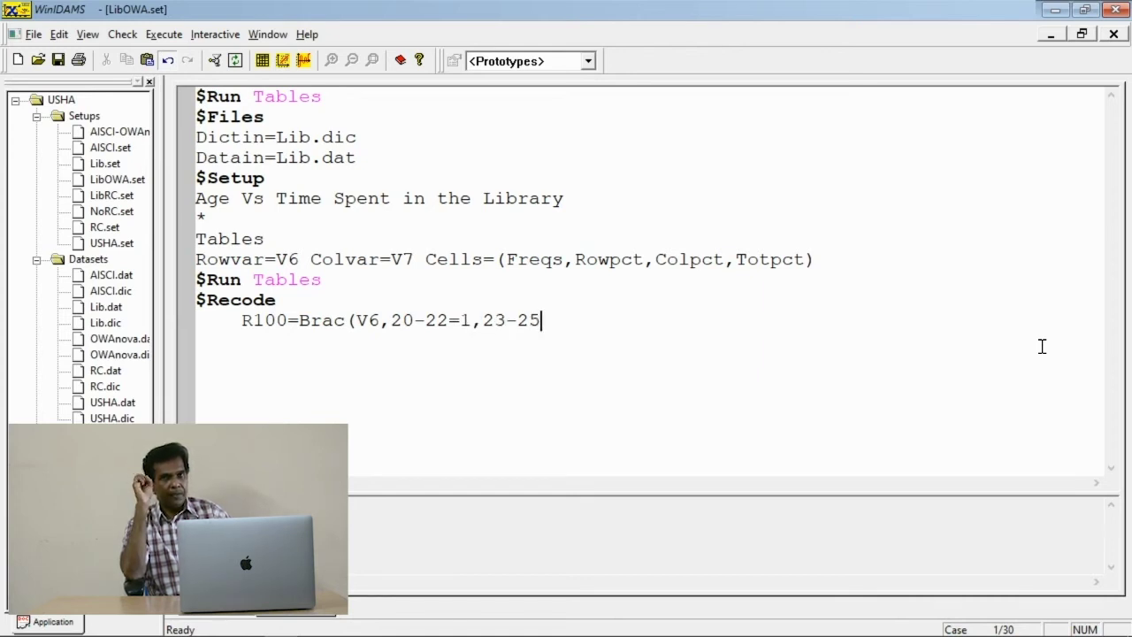
type("=2,else=9)")
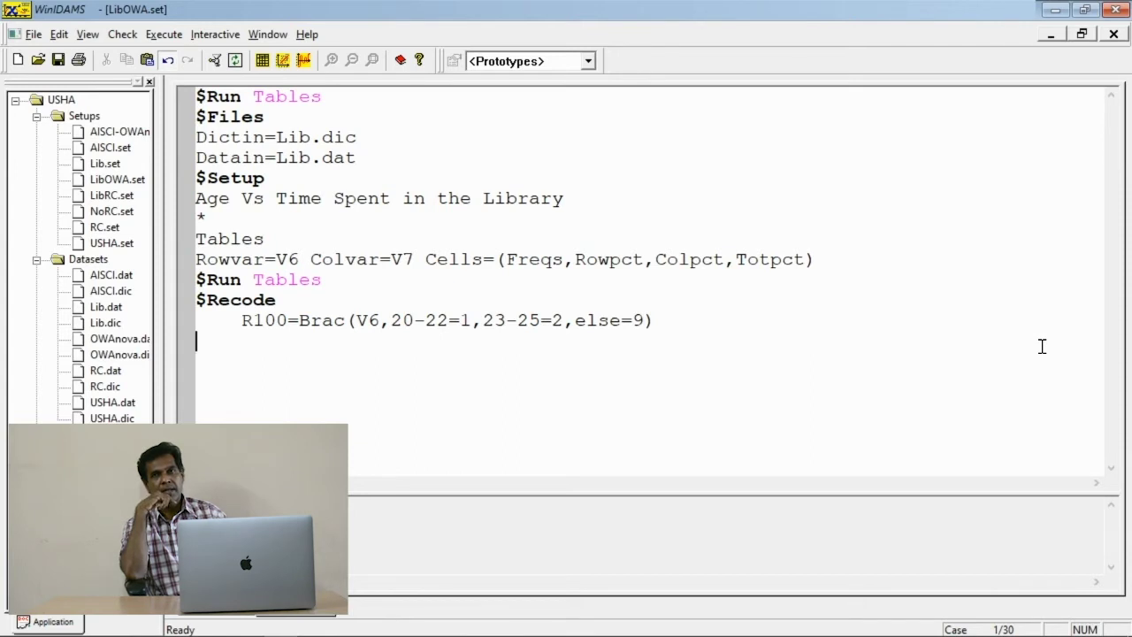
key("Tab")
type("Name R")
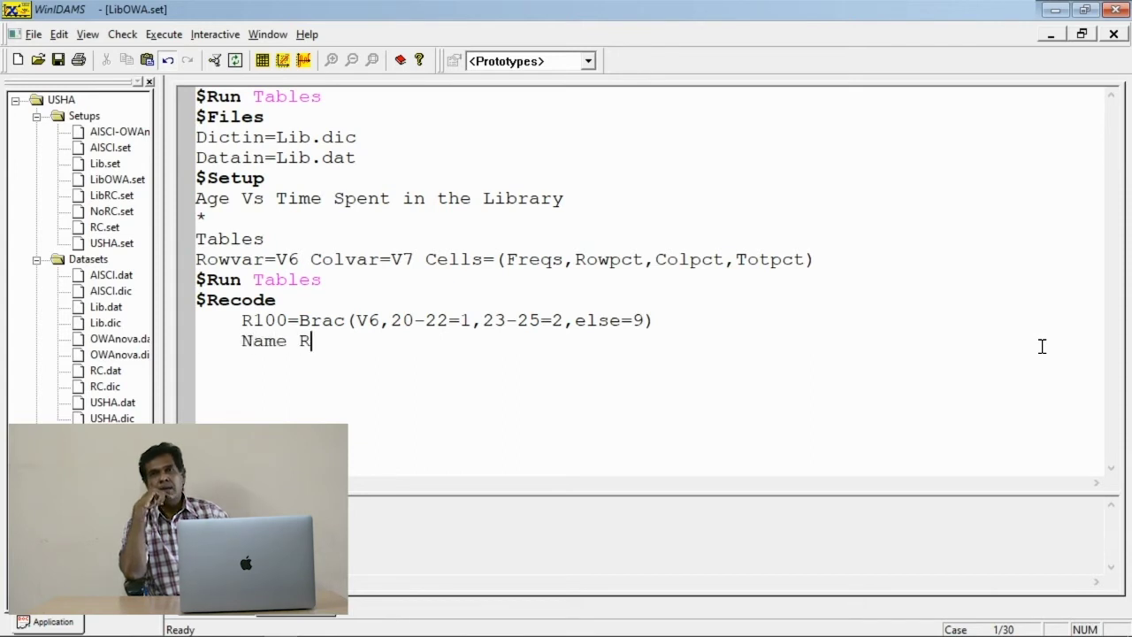
type("100")
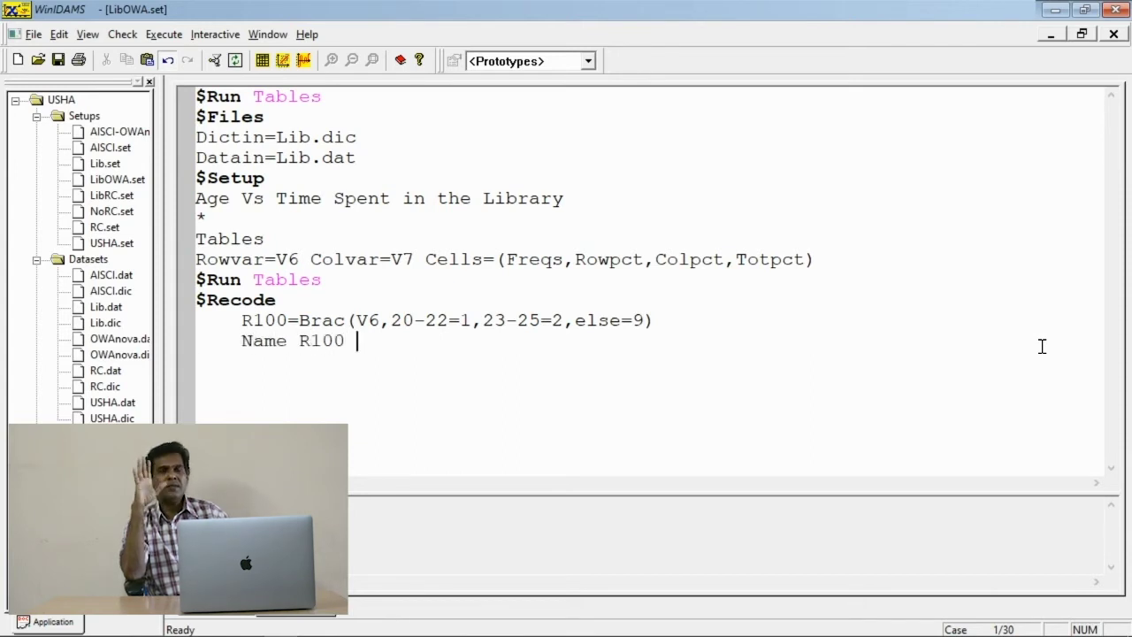
type(" 'Grouped Age")
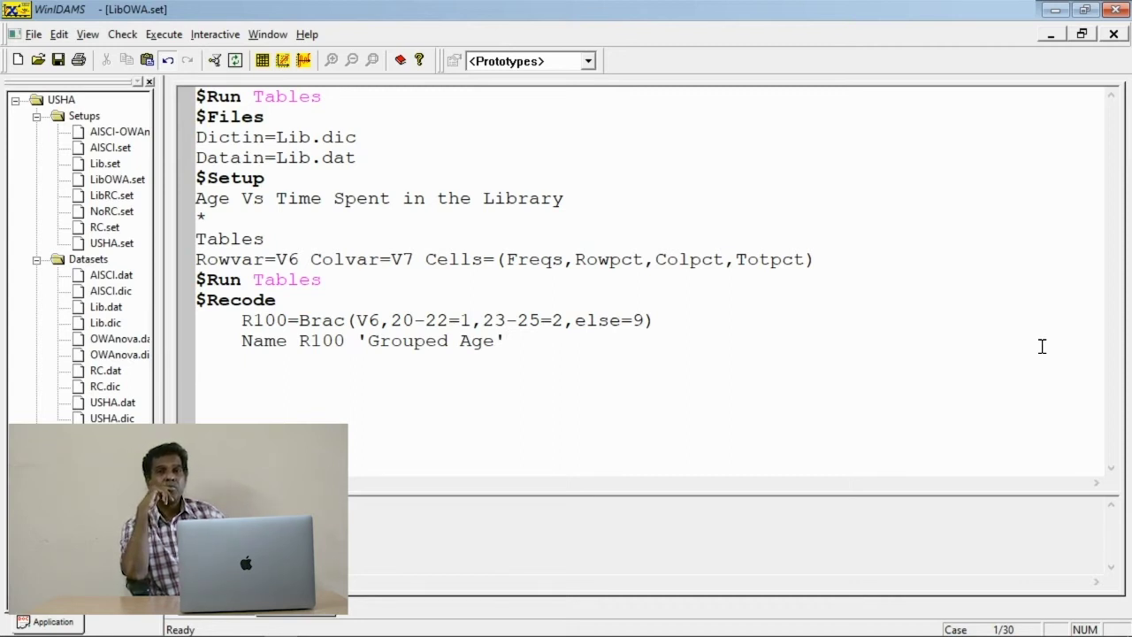
Step: Add a $Setup titled 'Age (Grouped) Vs Time Spent in the Library'
type("$Setup")
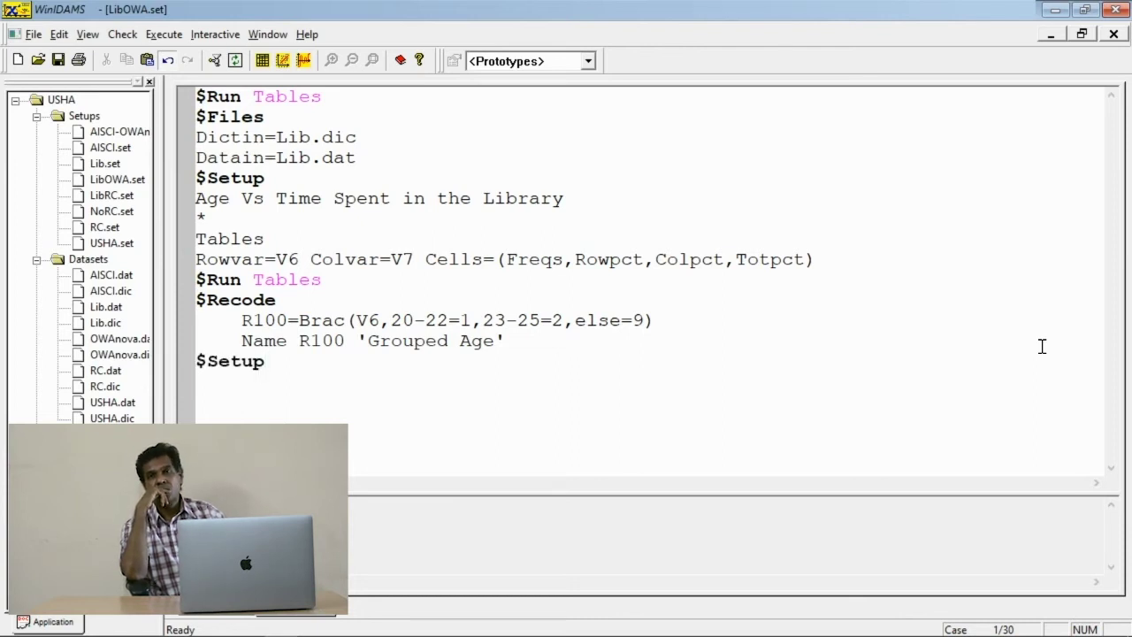
key("Return")
type("Age Vs Time Spent in the Library")
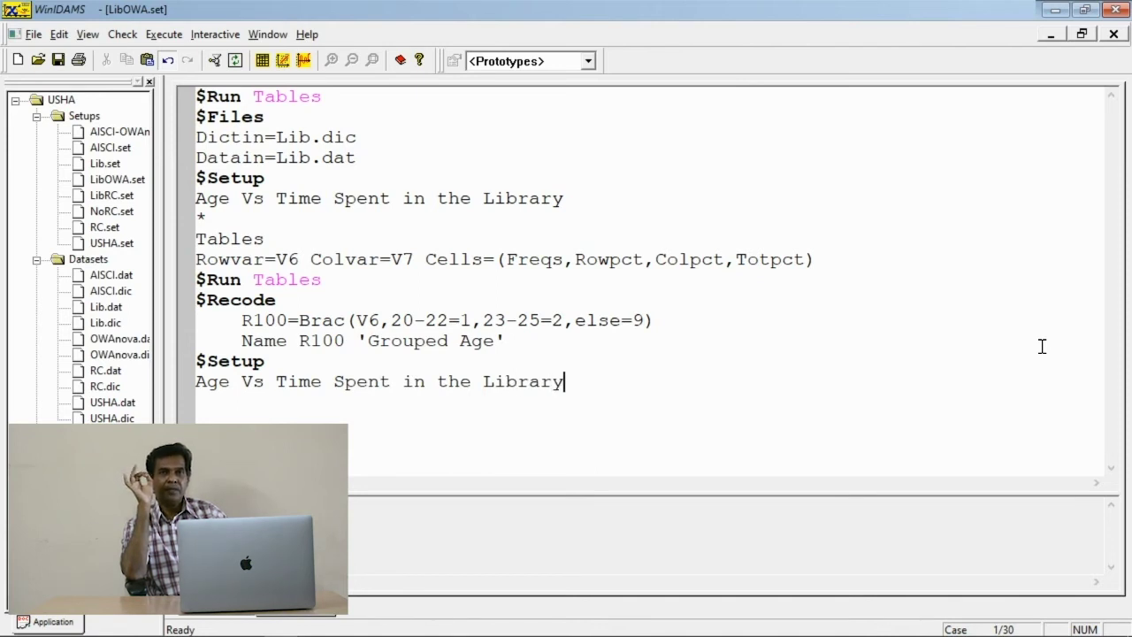
key("Home")
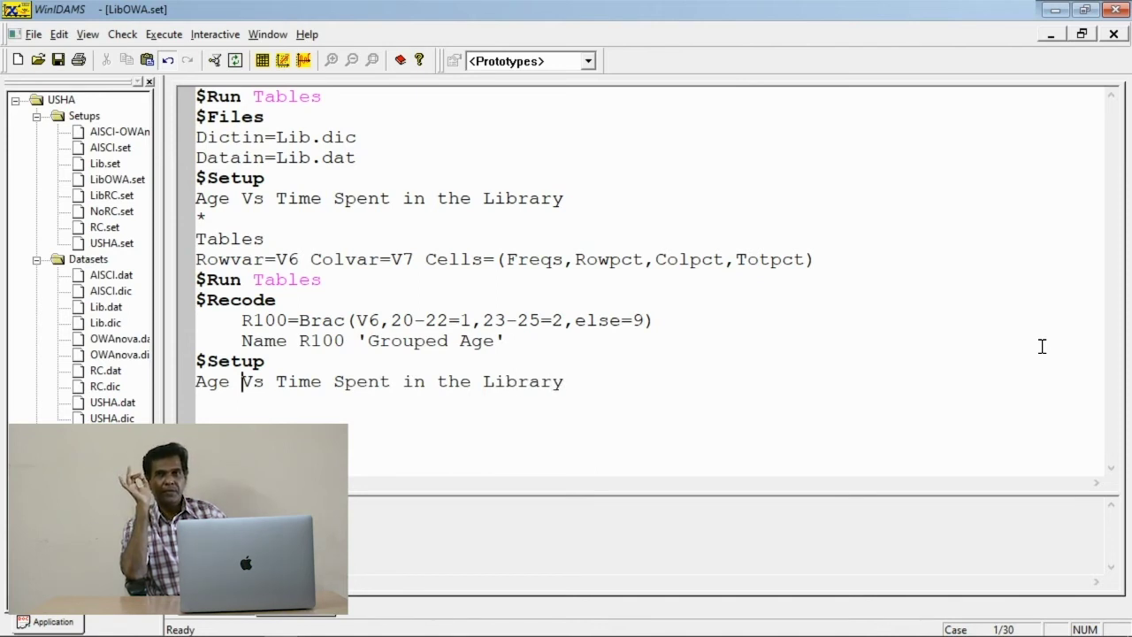
key("Left")
type("(G")
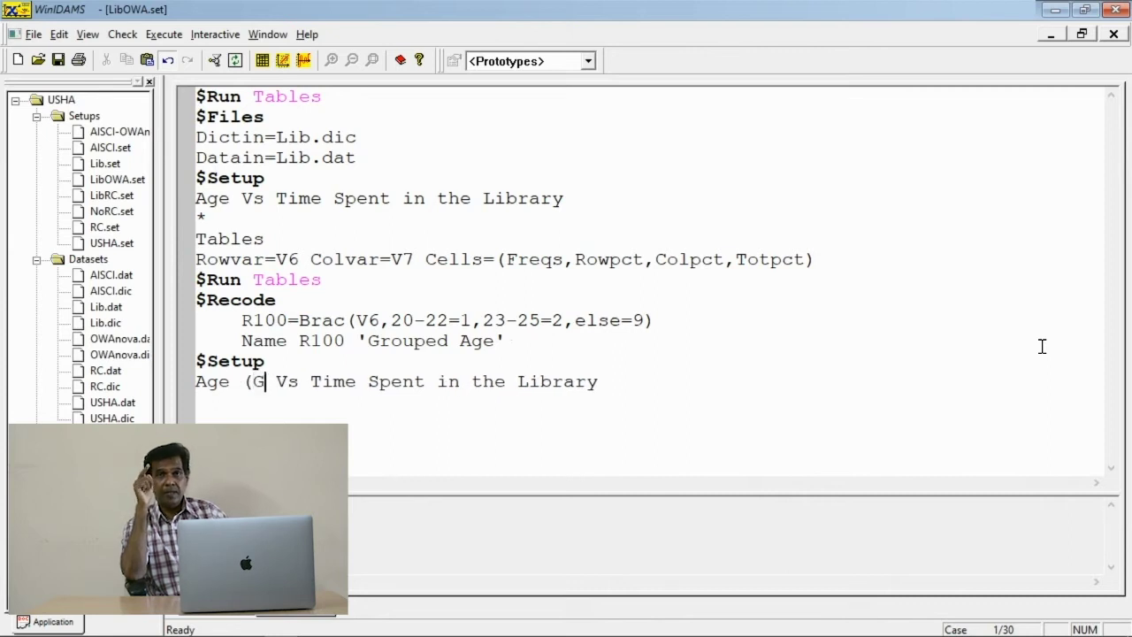
type("roupt")
key("BackSpace")
type("ed")
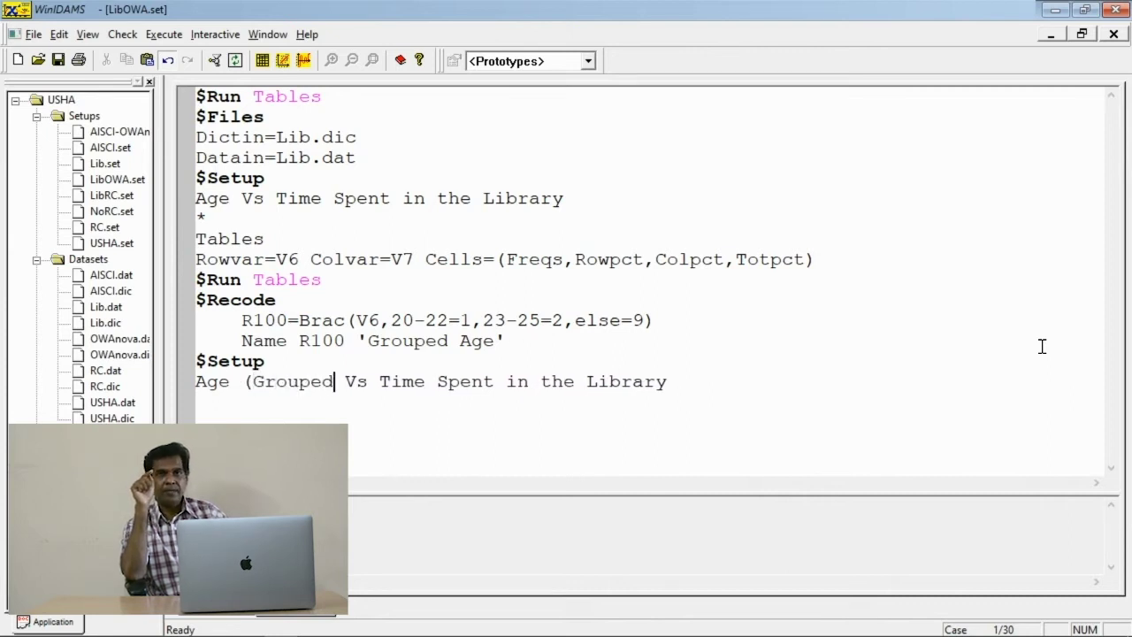
type(")")
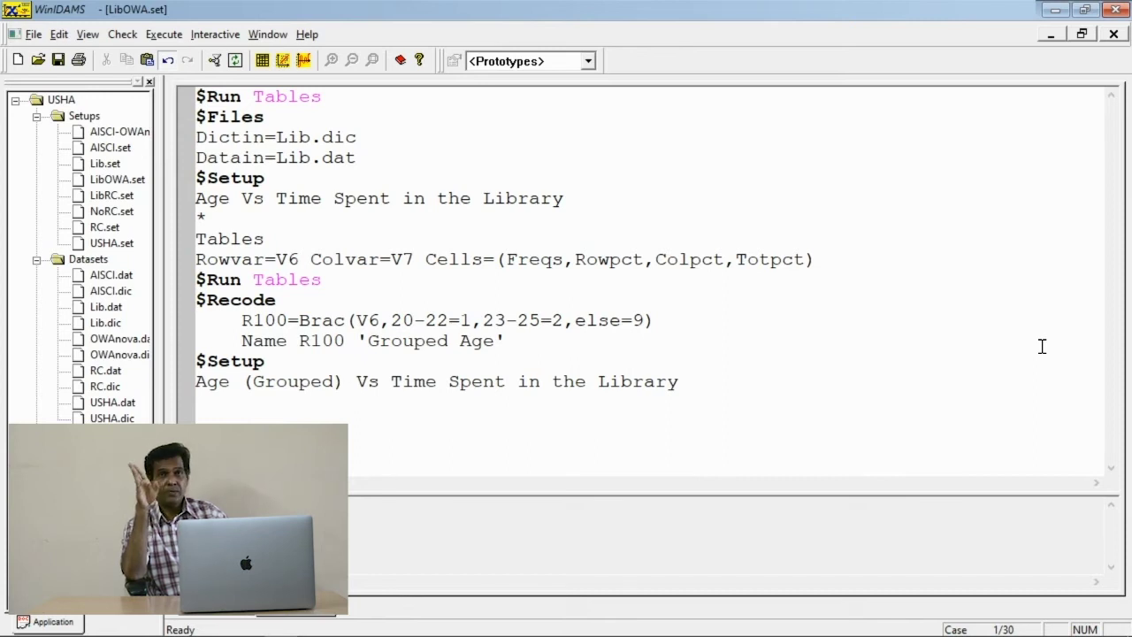
key("End")
Step: Add a Tables request with Rowvar=R100 Colvar=V7 Cells=(Freqs)
key("Return")
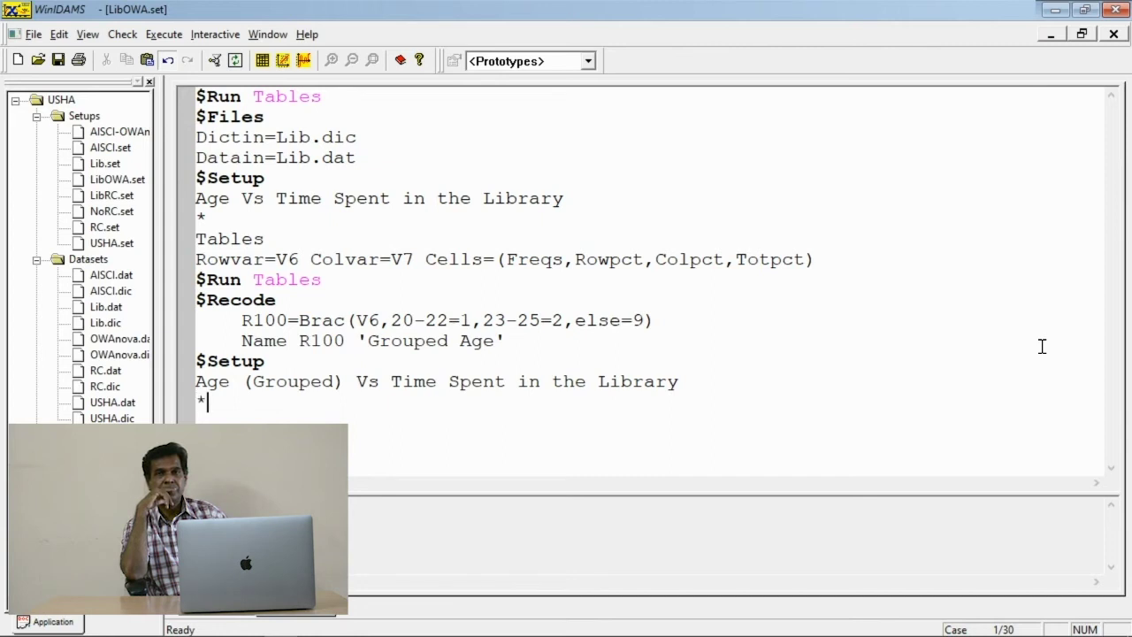
type("Tables")
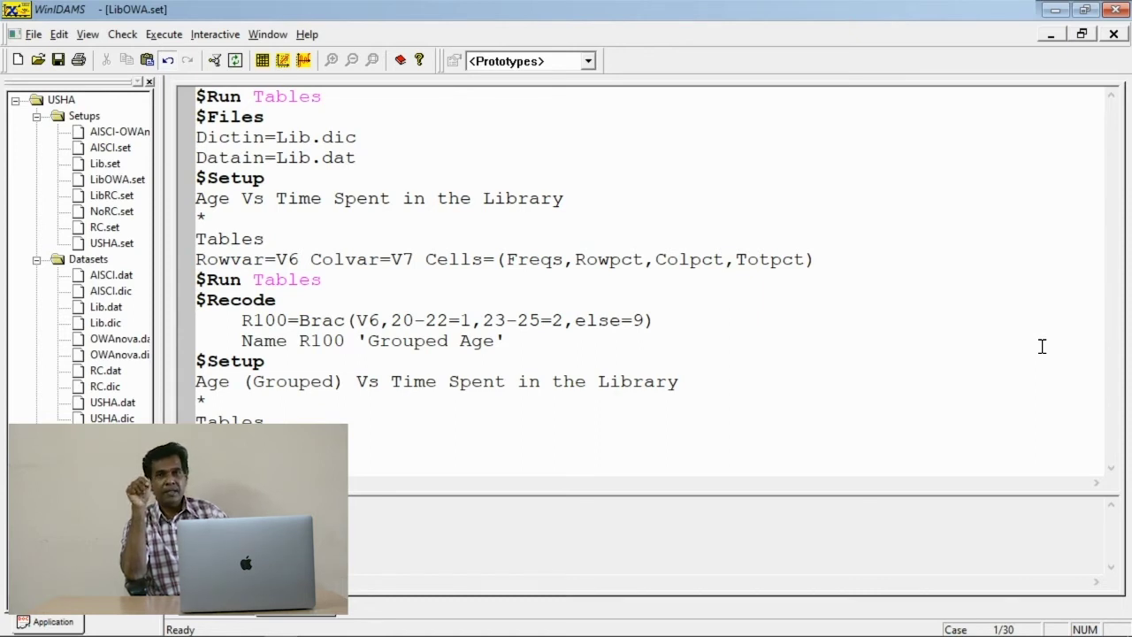
type("olvar=V")
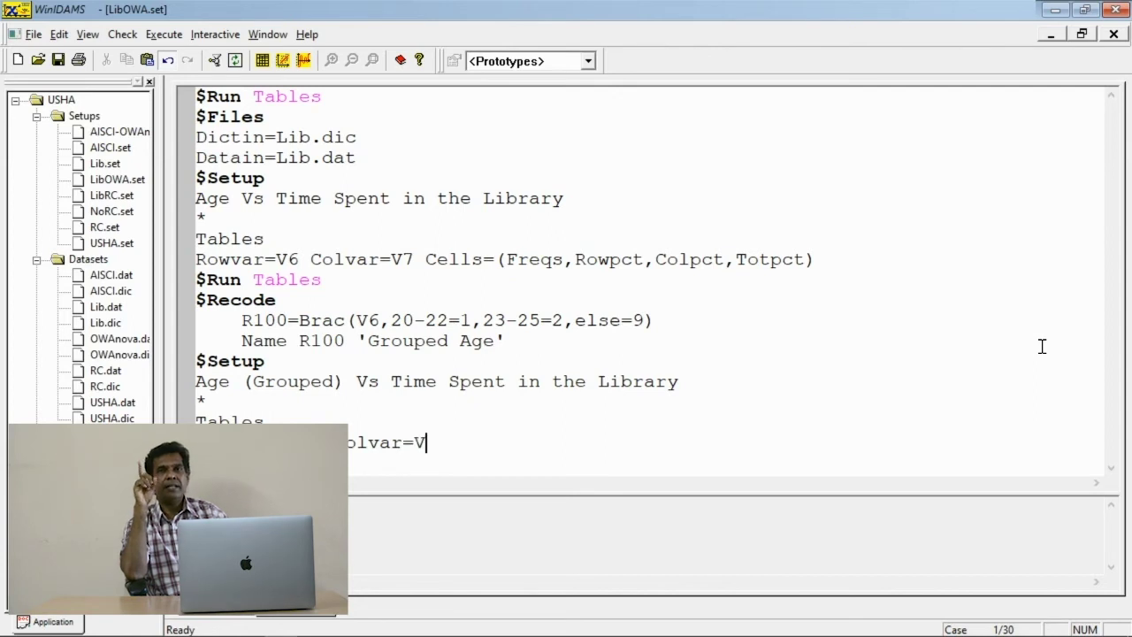
type("7 ce")
key("BackSpace")
key("BackSpace")
type("cel")
key("BackSpace")
key("BackSpace")
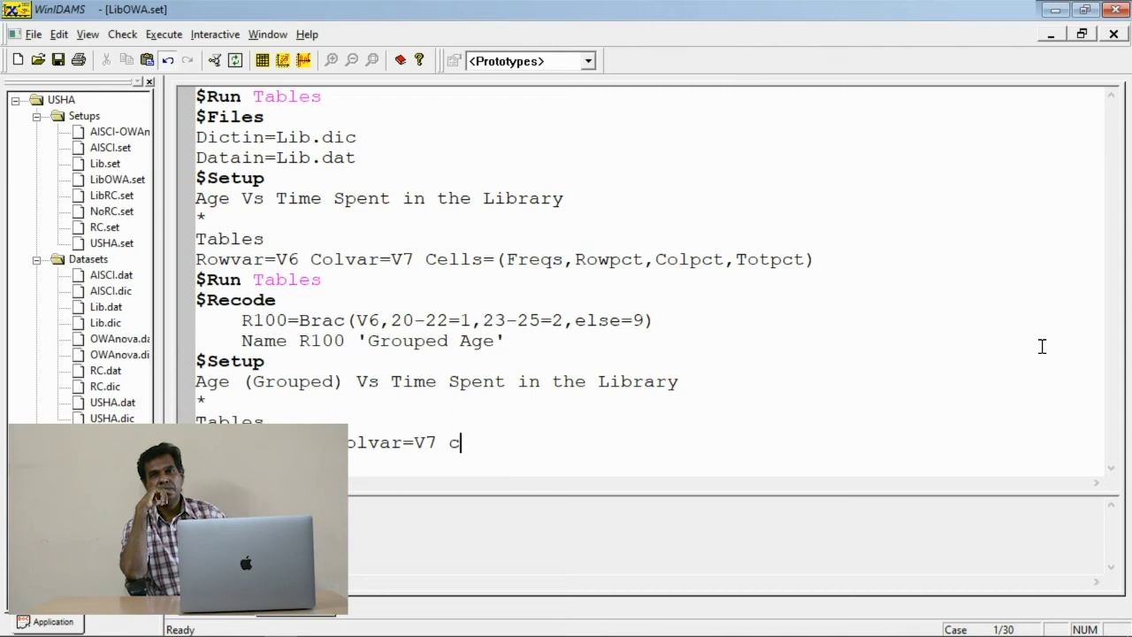
key("Caps_Lock")
key("BackSpace")
type("C")
key("Caps_Lock")
type("ells=")
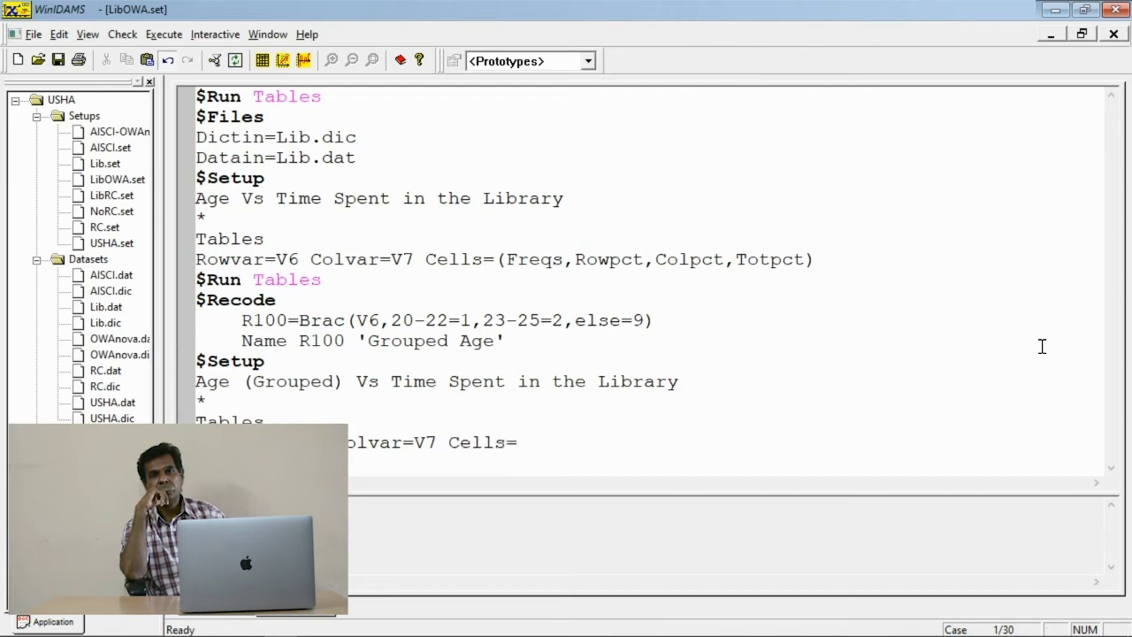
type("(Freqs")
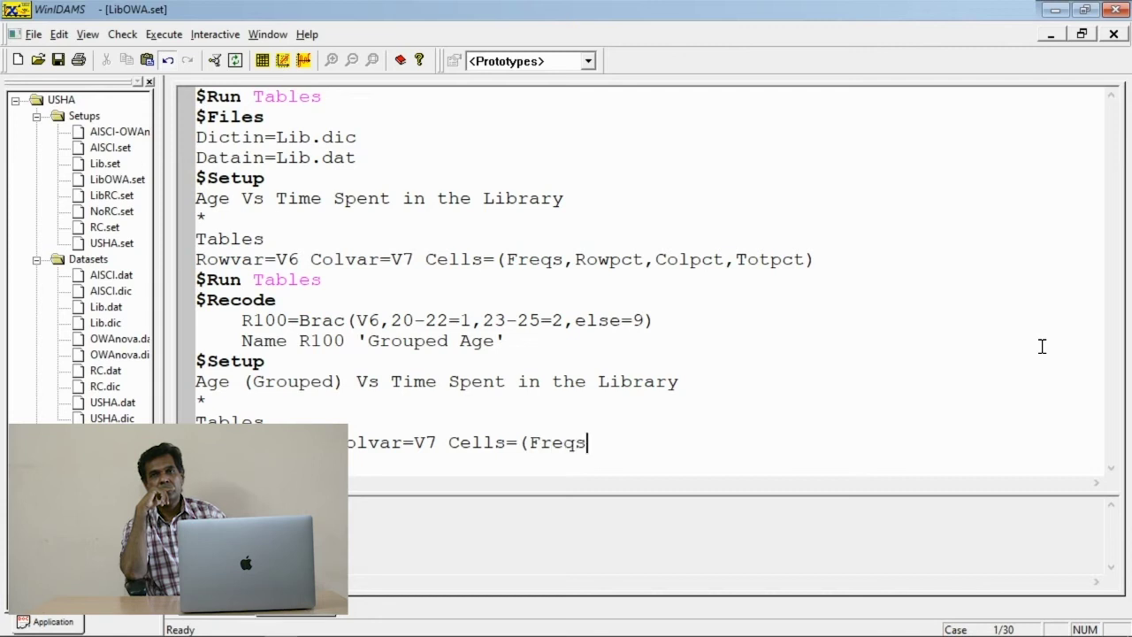
type(")")
Step: Run the setup, view the Grouped Age by Time Spent frequency table, then close the listing
key("ctrl+e")
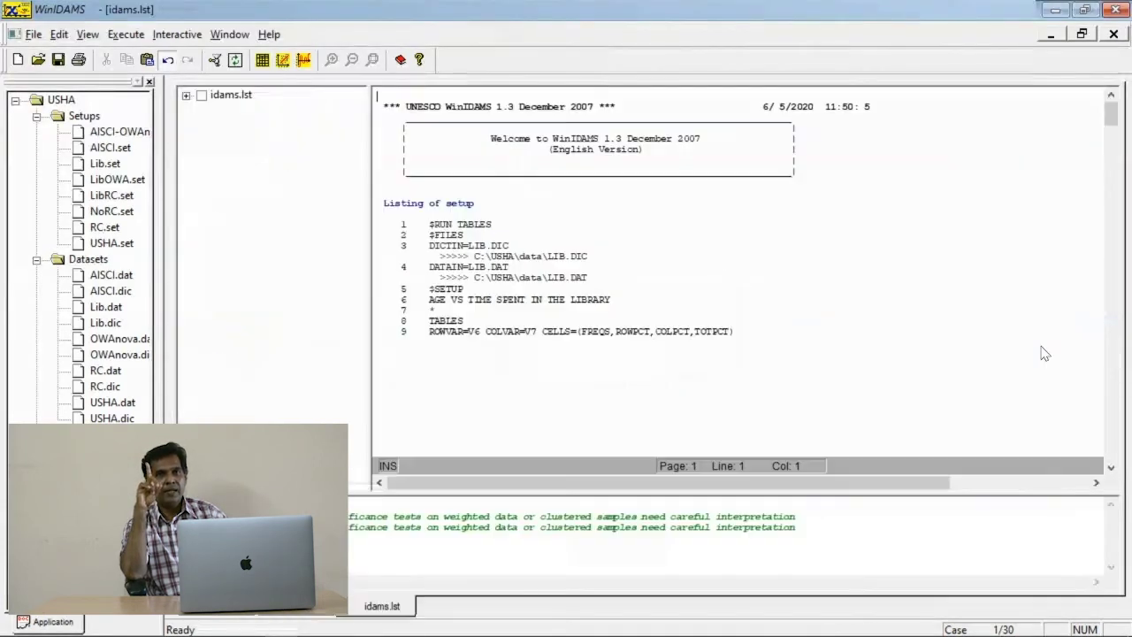
left_click(186, 95)
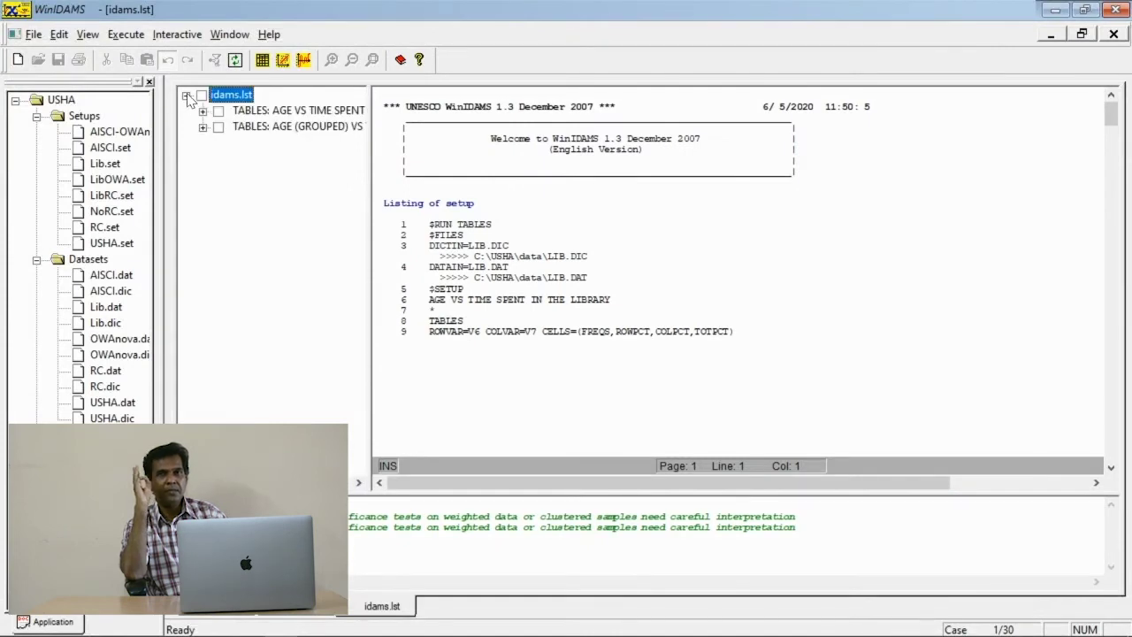
left_click(276, 131)
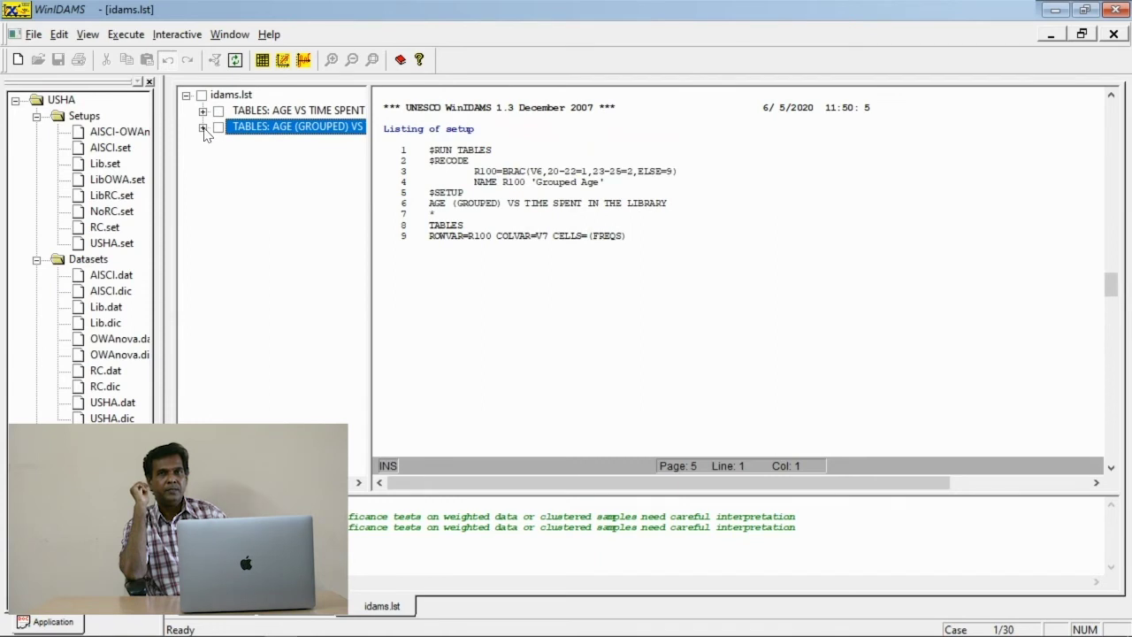
left_click(202, 128)
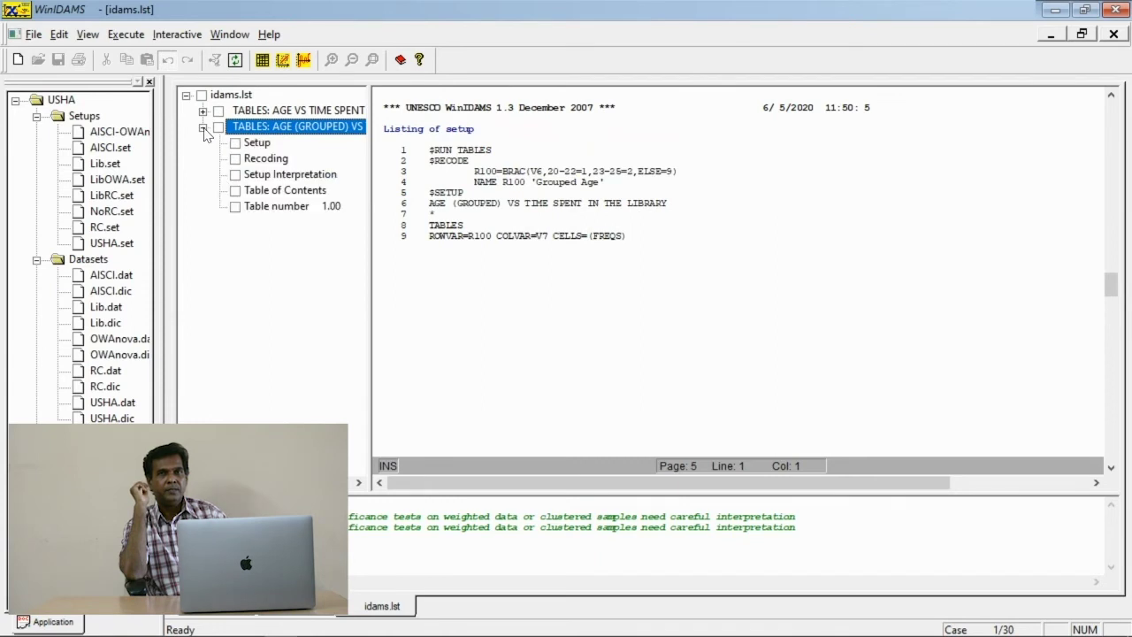
left_click(266, 193)
left_click(269, 213)
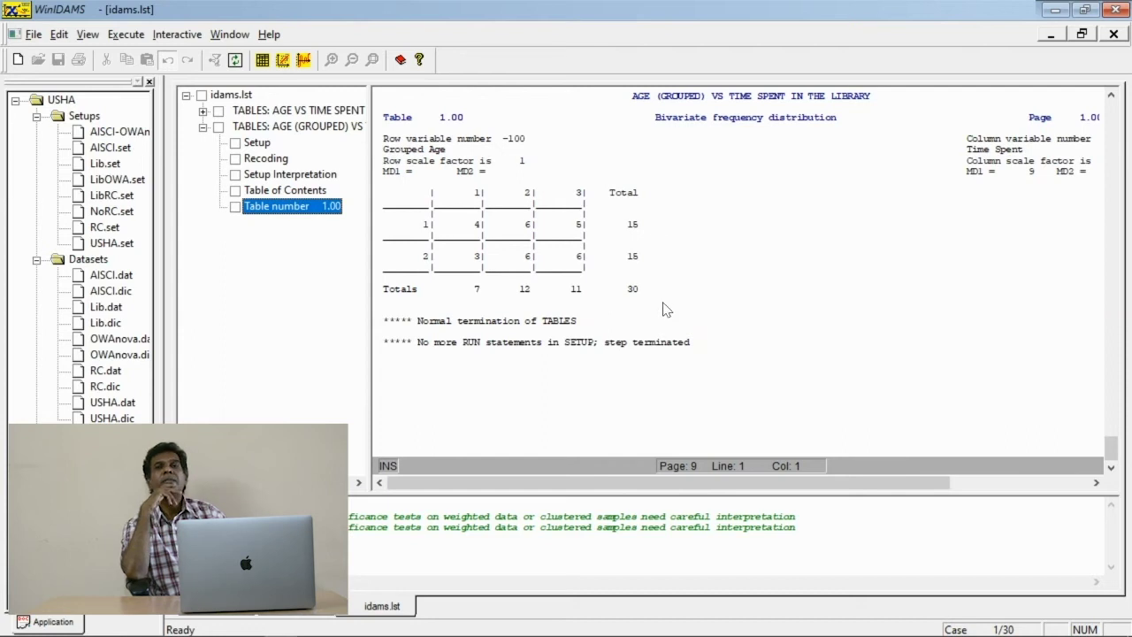
left_click(1113, 34)
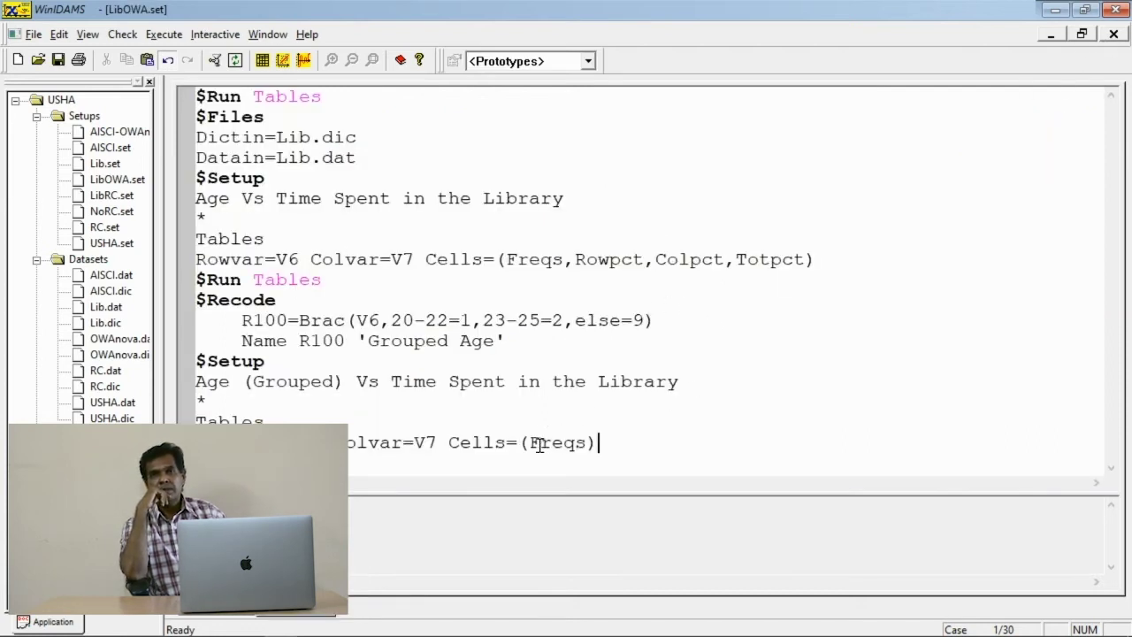
Step: Change the grouped-age Cells list to (Freqs,Rowpct,Colpct,Totpct) and rerun the setup
left_click(589, 443)
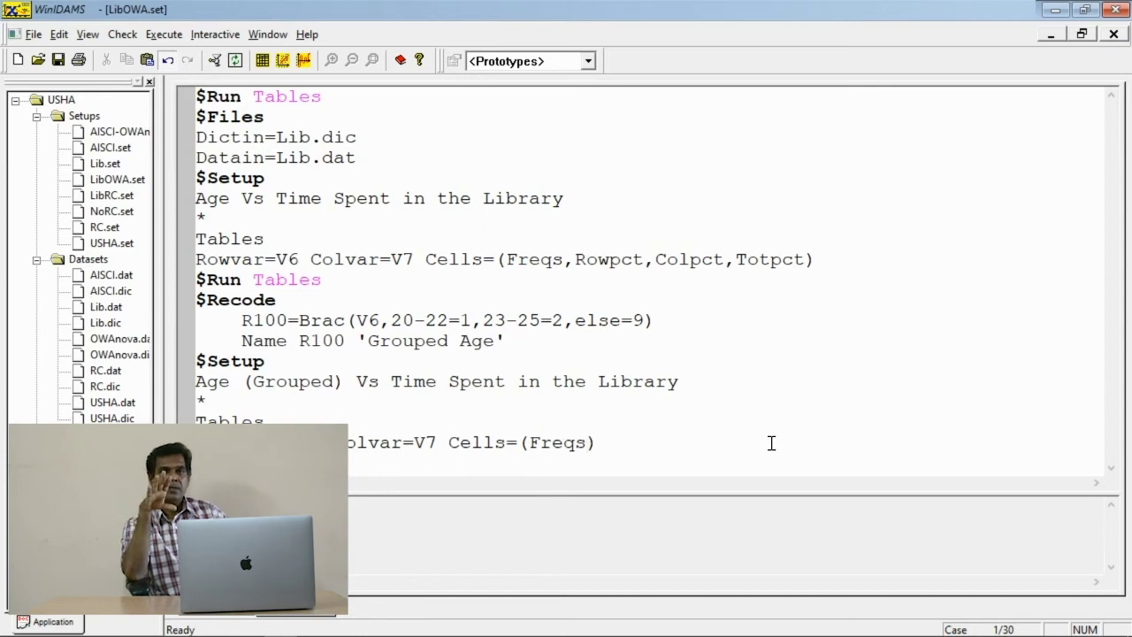
type(",Rowpct,Colpct,Totpct")
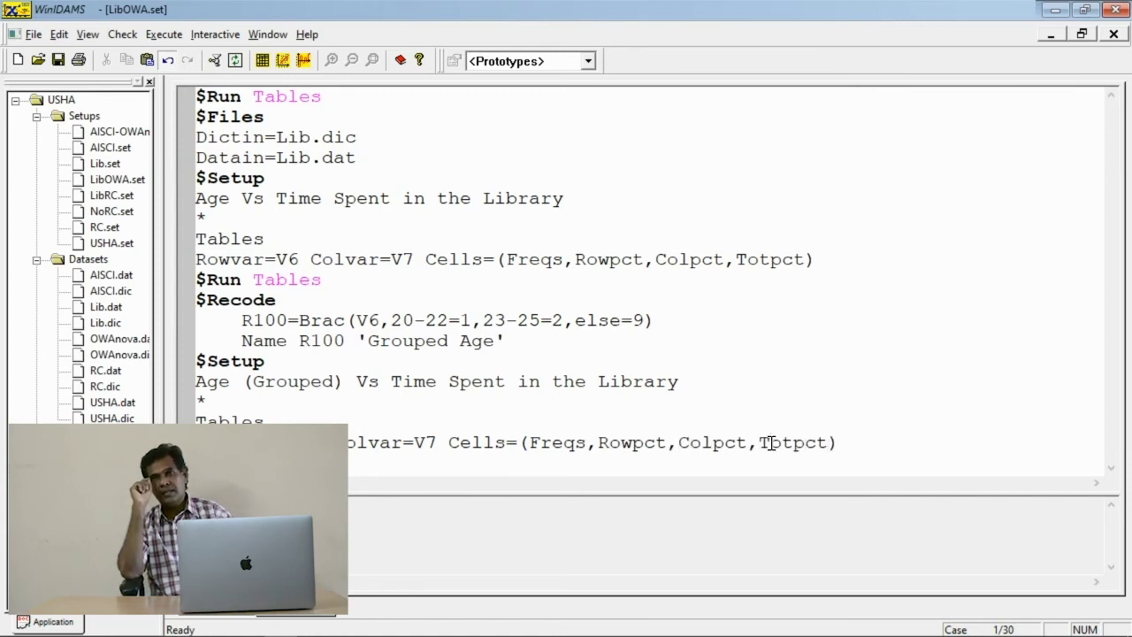
key("F5")
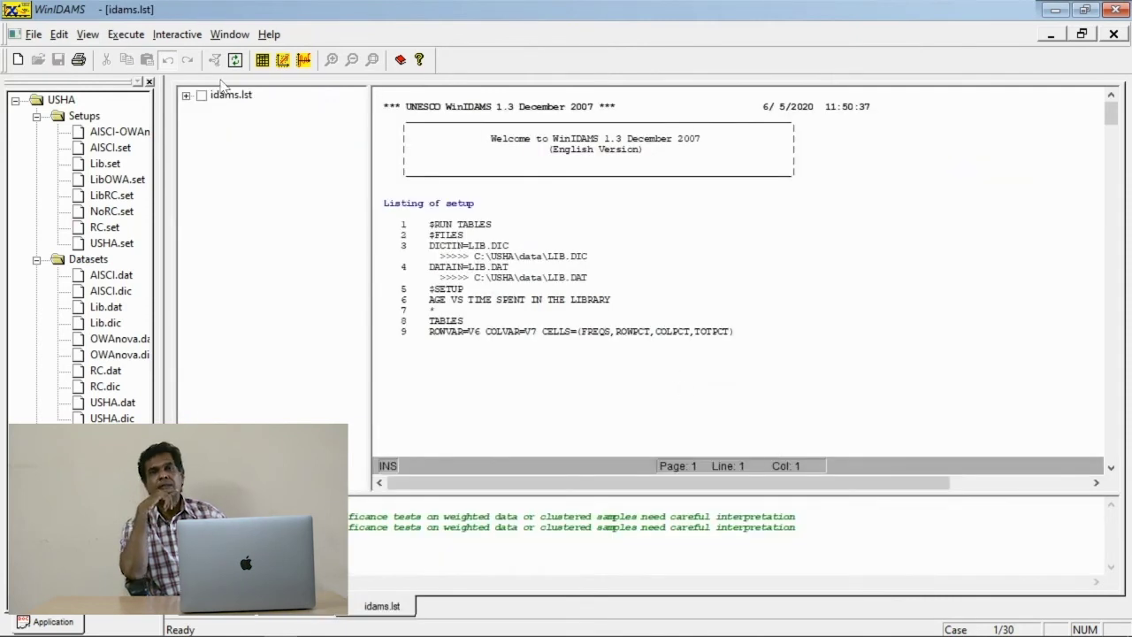
Step: Review grouped-age Table 1.00 with row, column and total percentages, then close idams.lst
left_click(186, 94)
left_click(203, 126)
left_click(276, 205)
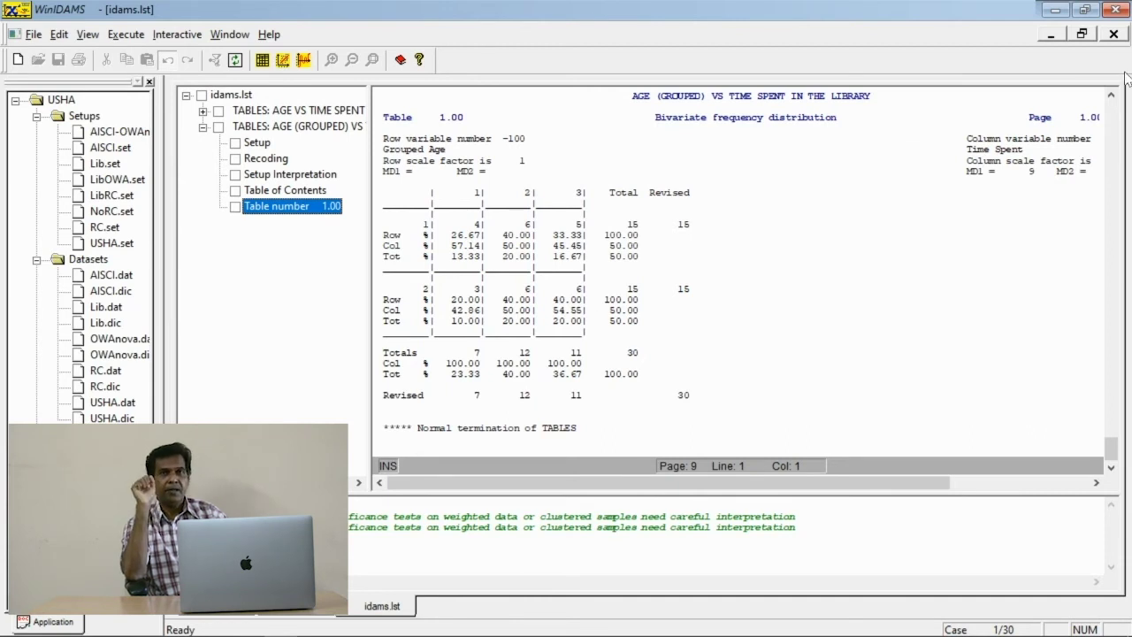
left_click(1114, 34)
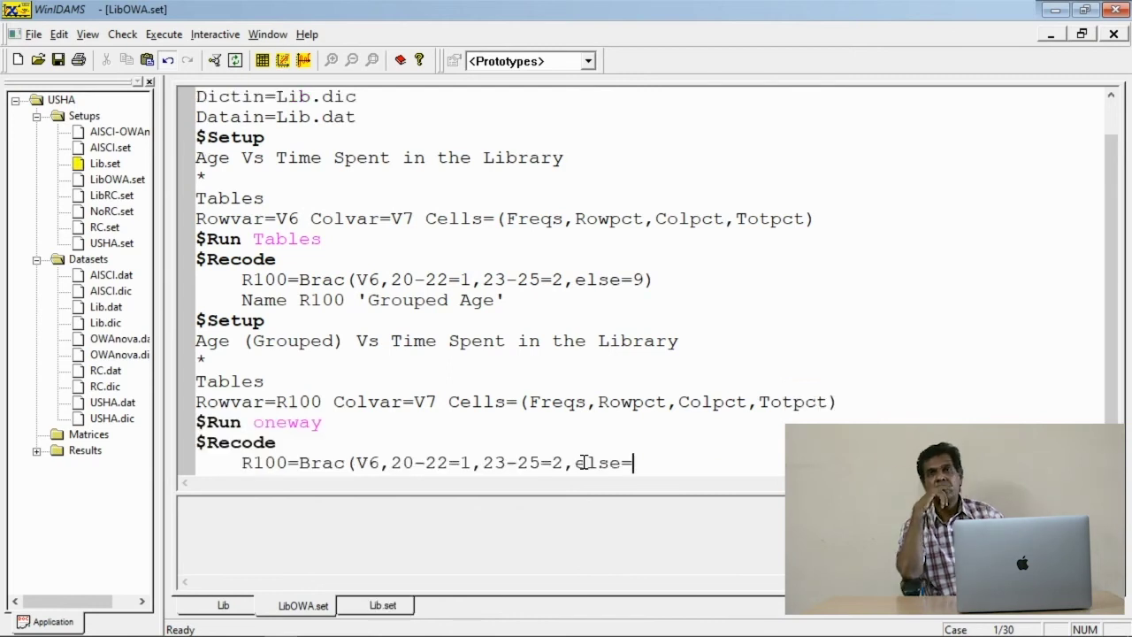
Step: Complete the recode line and label R100 'Grouped Age for Oneway Anova Test'
type("9)")
key("Return")
type("Name R100 'Gro")
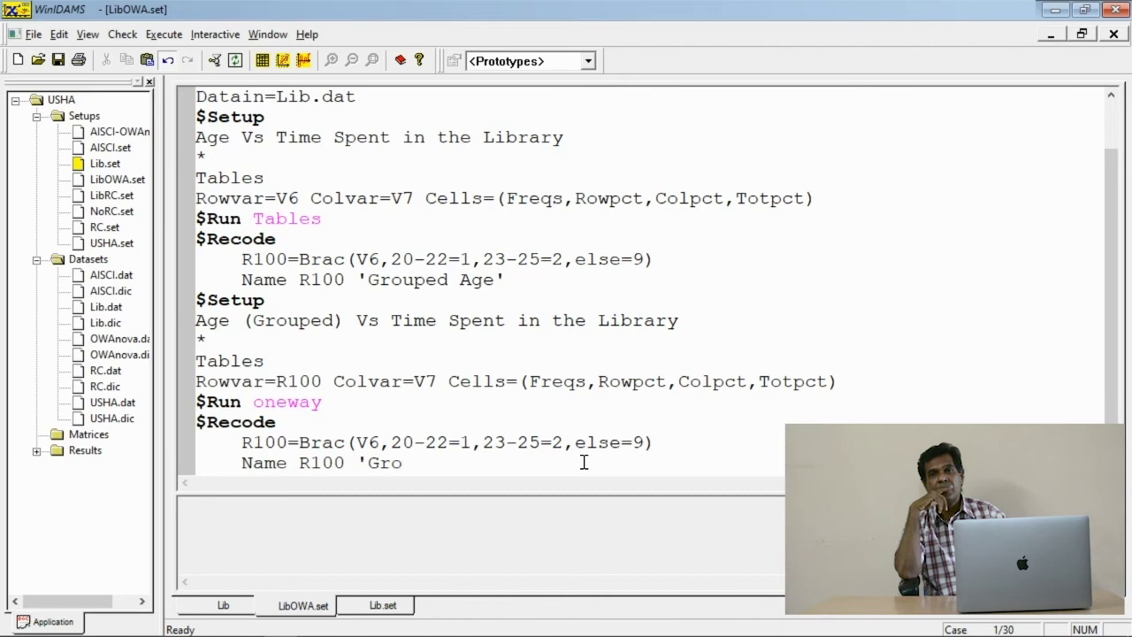
type("uped Age")
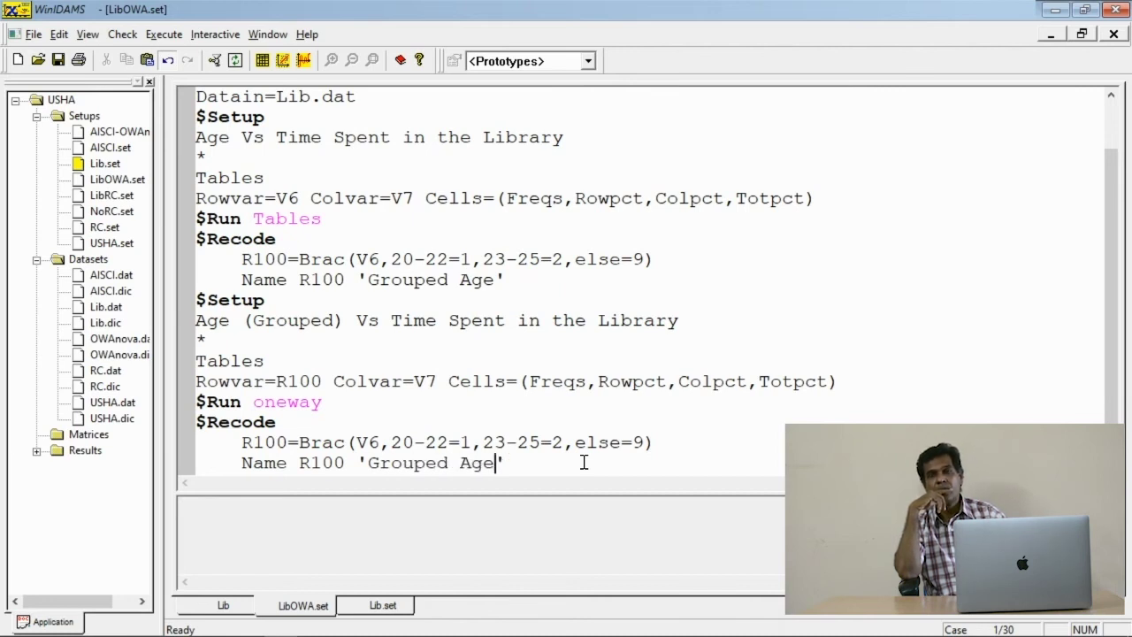
type(" for One")
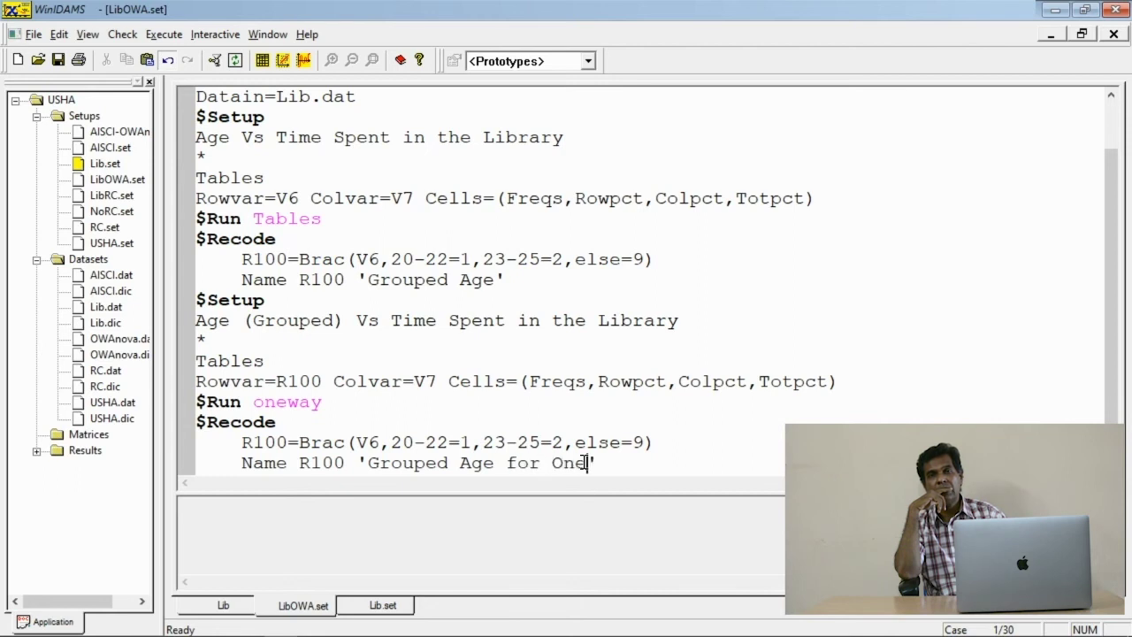
type("way Anova")
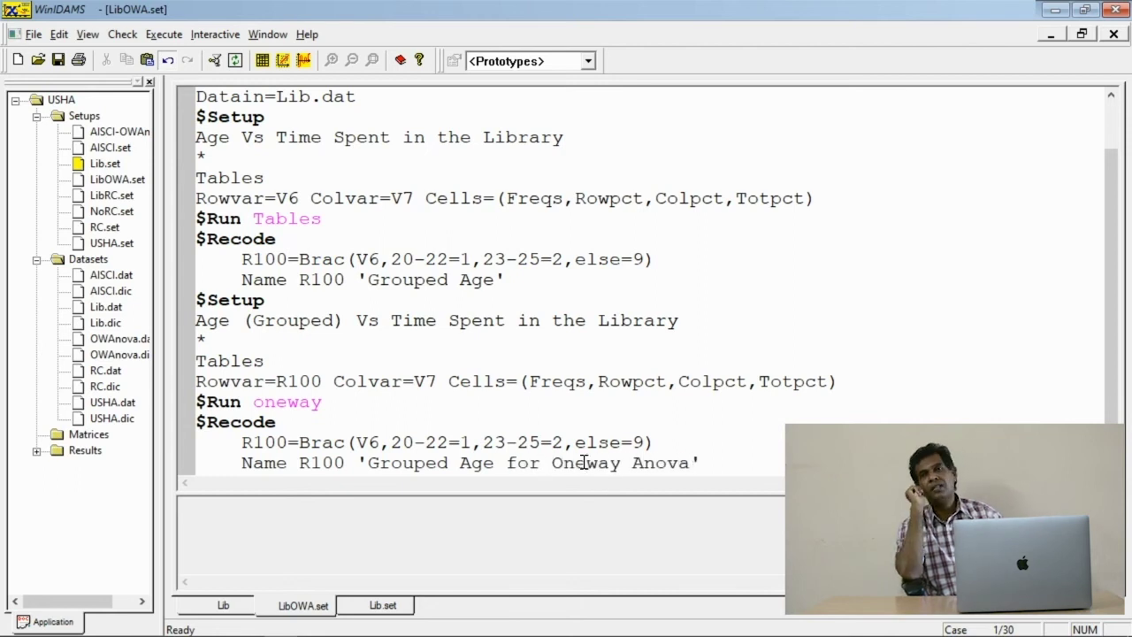
type(" Test")
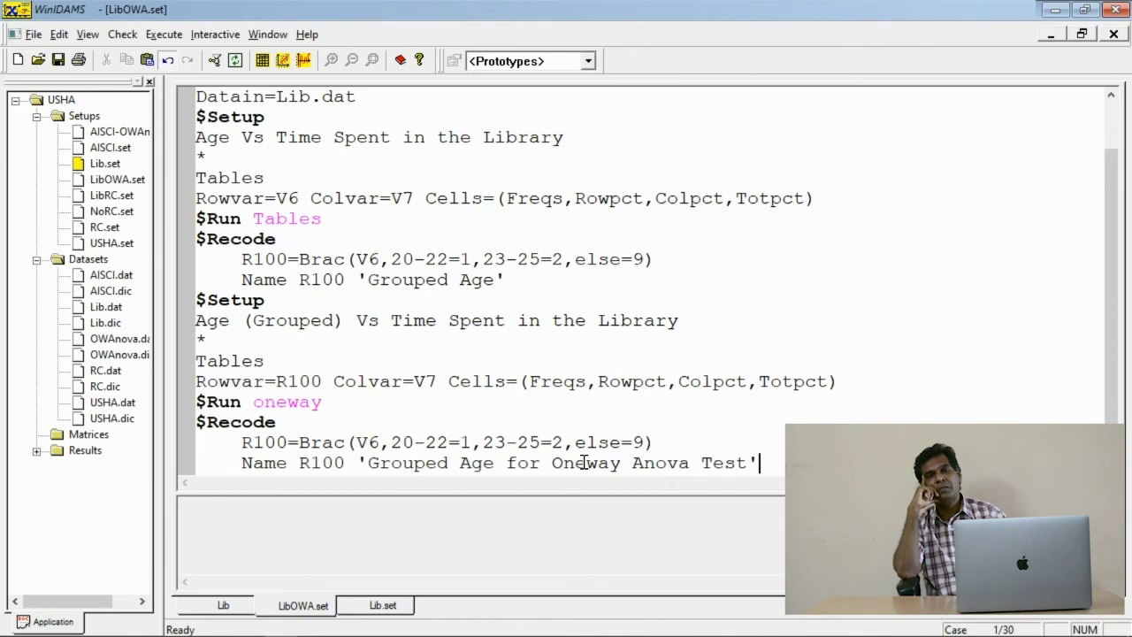
key("Return")
Step: Add Conv=R100 Depv=V7 and begin a $Setup line above it
type("Con")
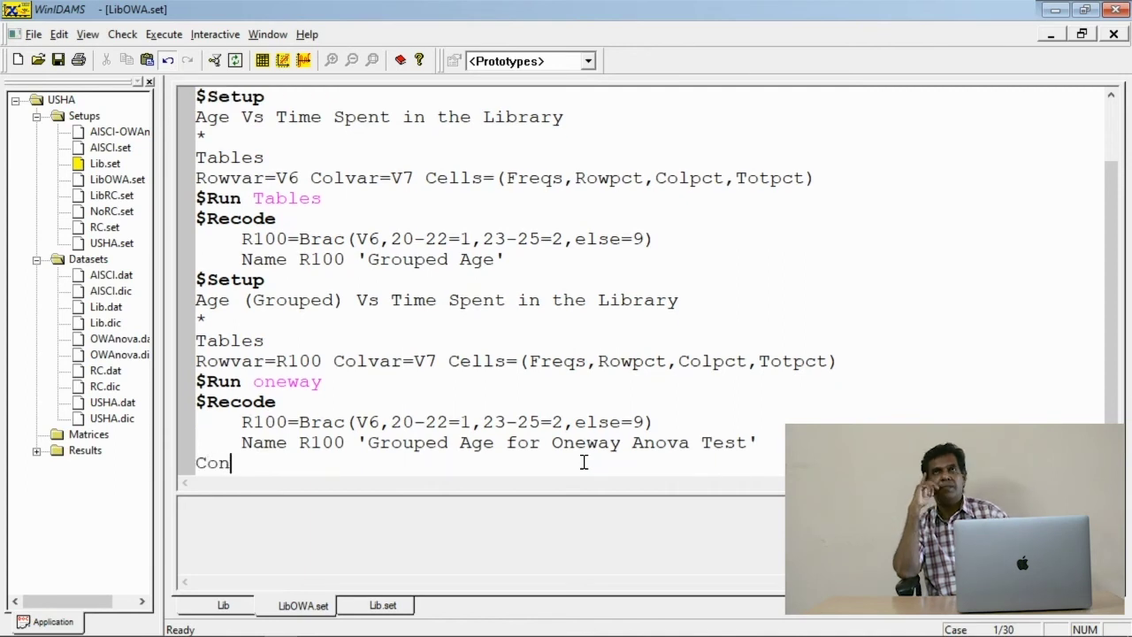
type("v=R100 ")
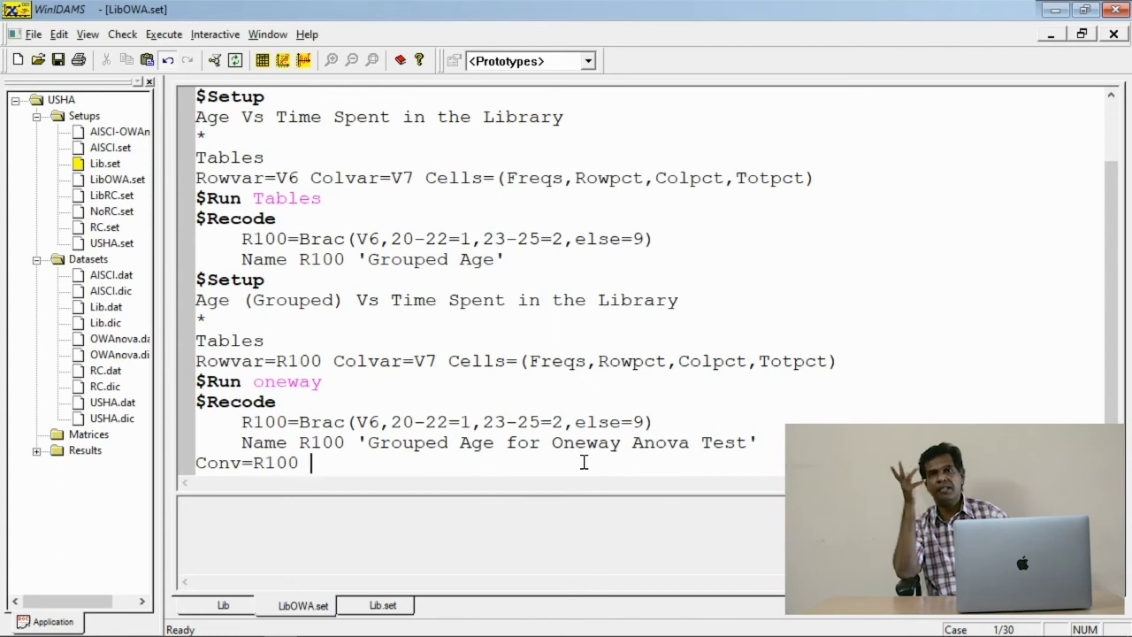
type("Depv")
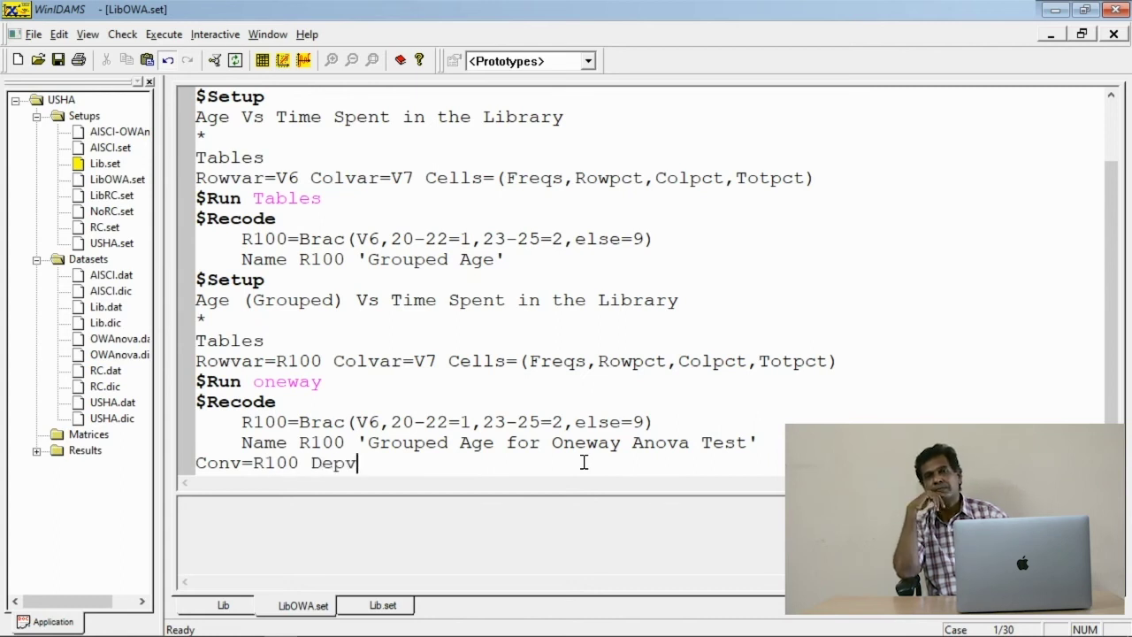
type("=")
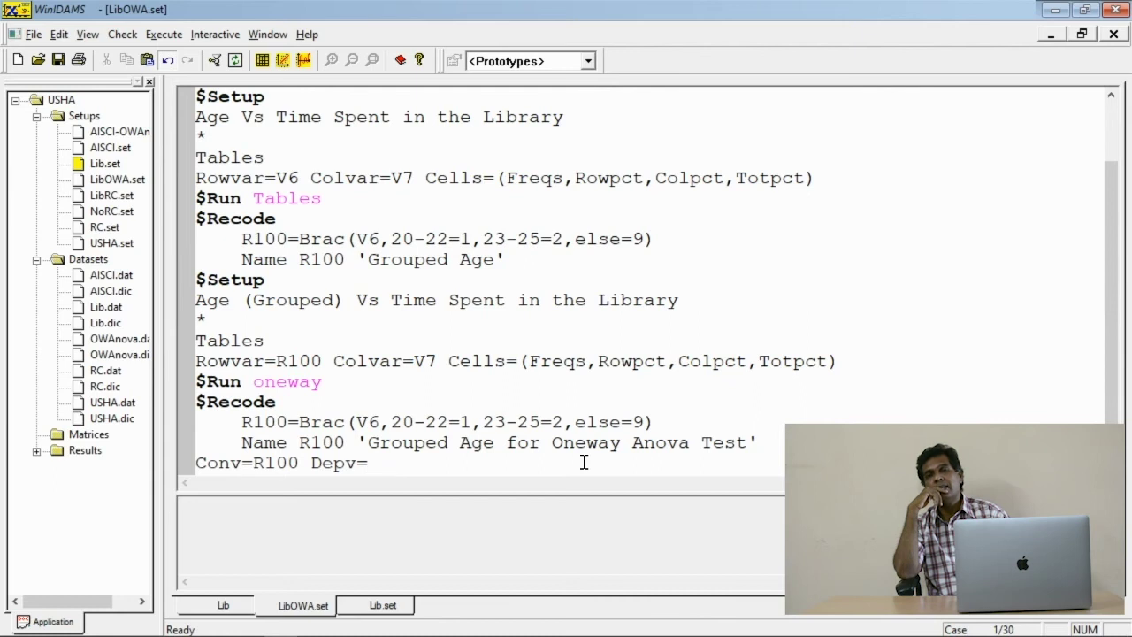
type("V")
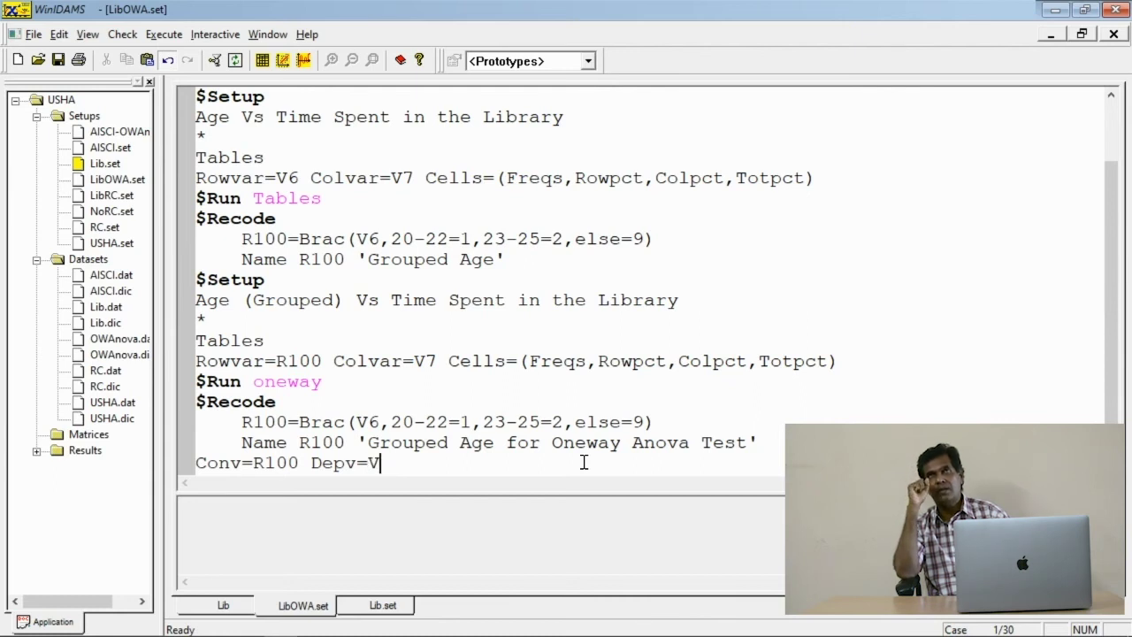
type("7")
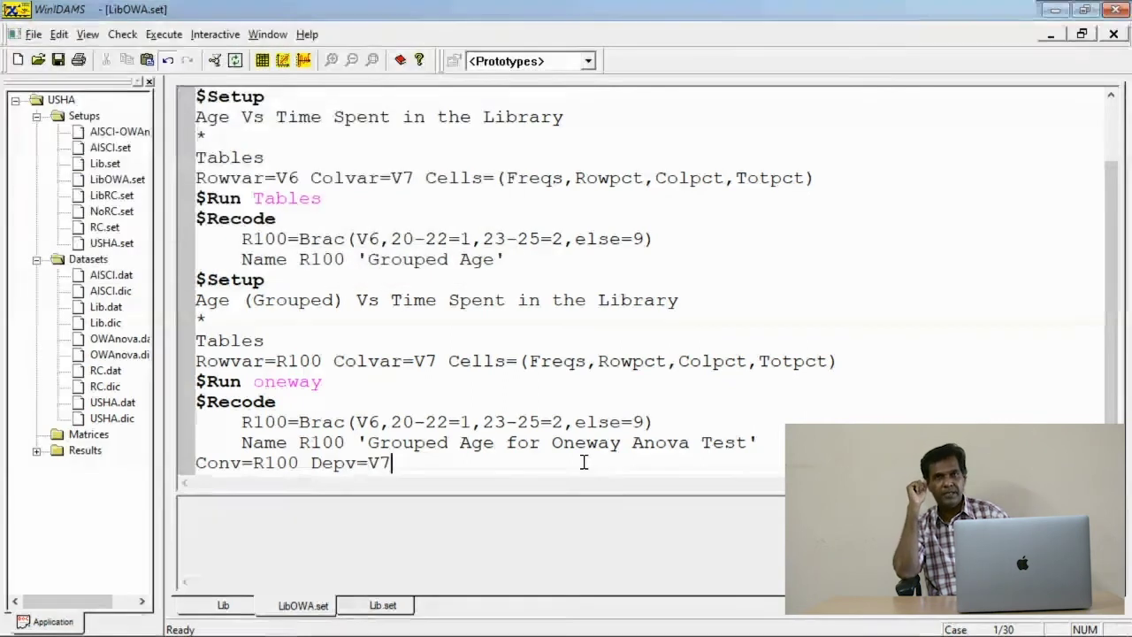
key("shift+Home")
key("Delete")
type("$Se")
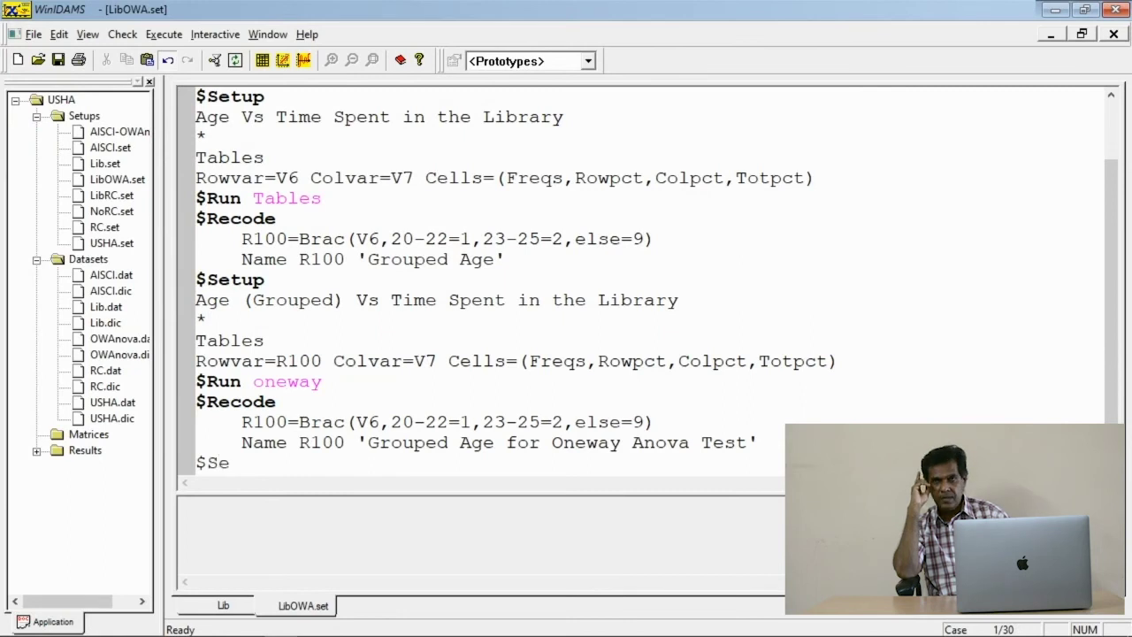
type("tup")
Step: Add the quoted title 'Oneway Anova Test:Age Vs Time Spent in the Library' under $Setup
scroll(657, 281, "down", 2)
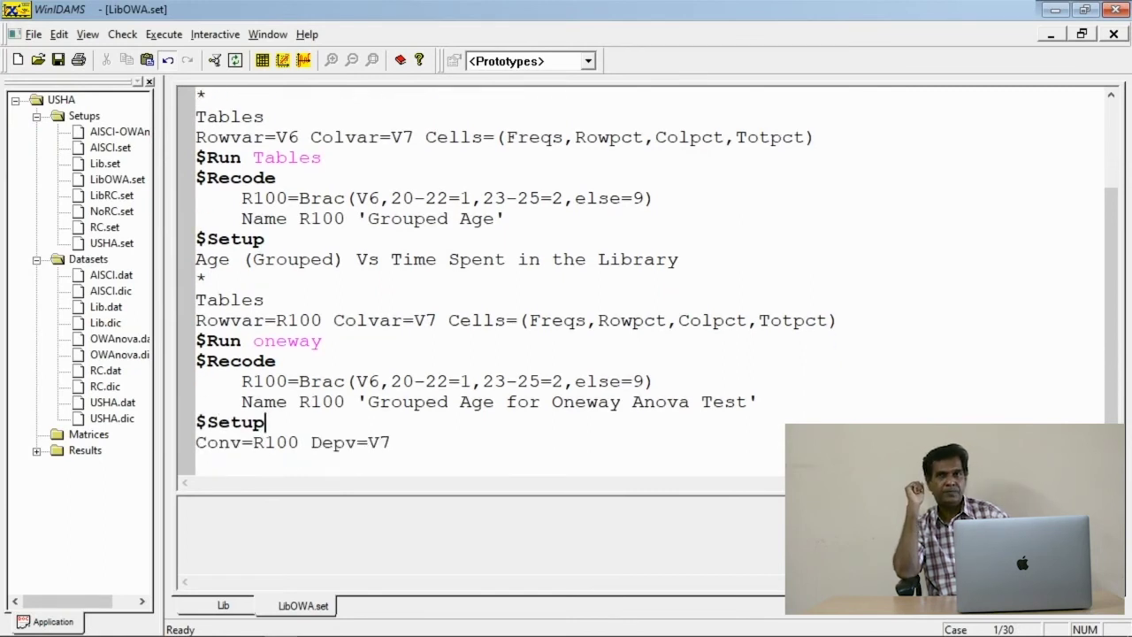
key("Return")
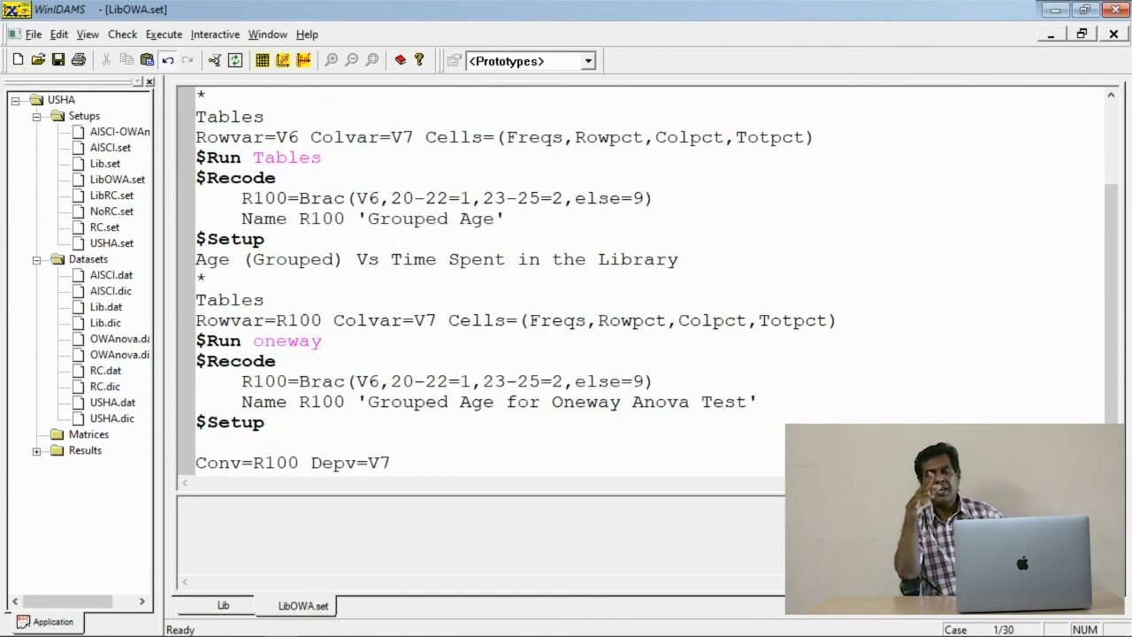
type("Oneway")
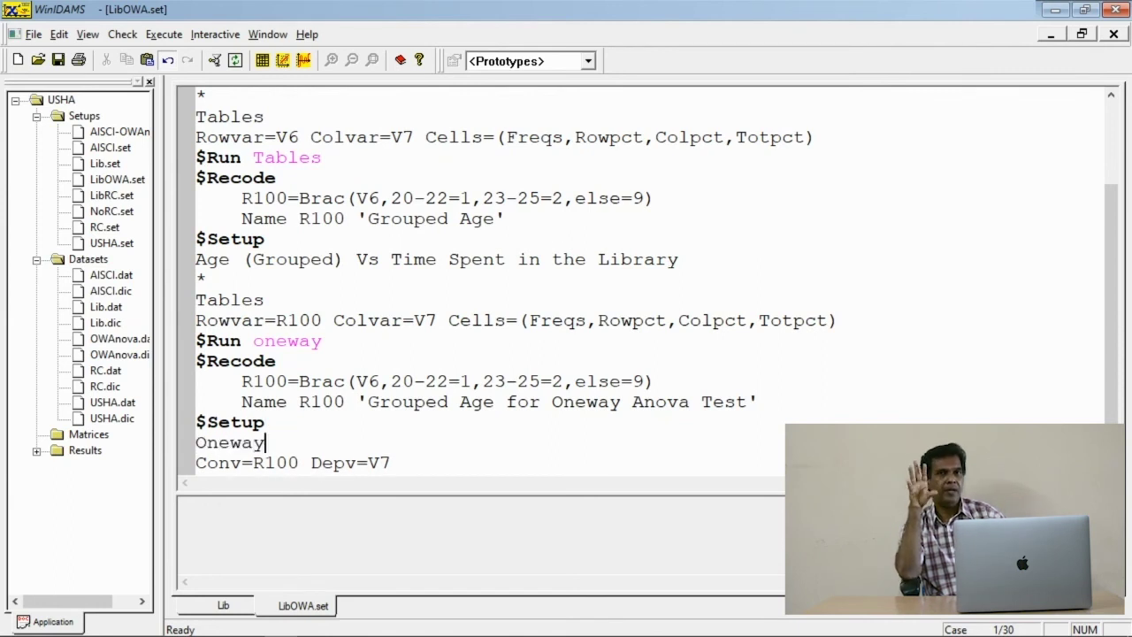
type(" Anova Test:Age Vs Time Spent in the Library")
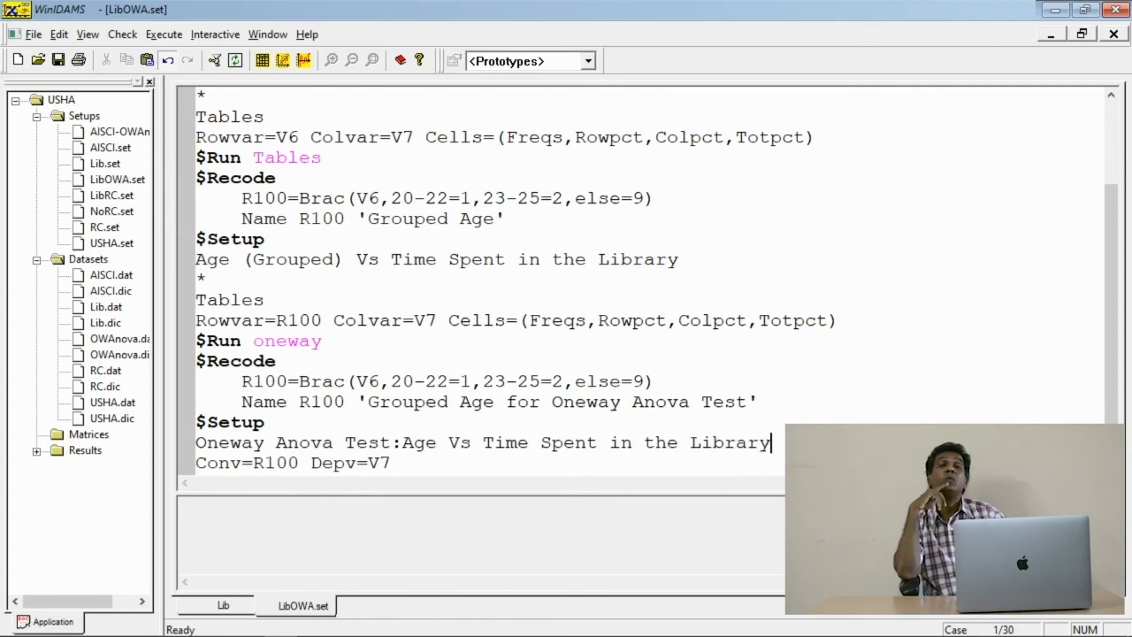
key("Home")
type("'")
Step: Add baddata=md1 below the title and execute the oneway setup
key("Down")
key("shift+End")
key("Delete")
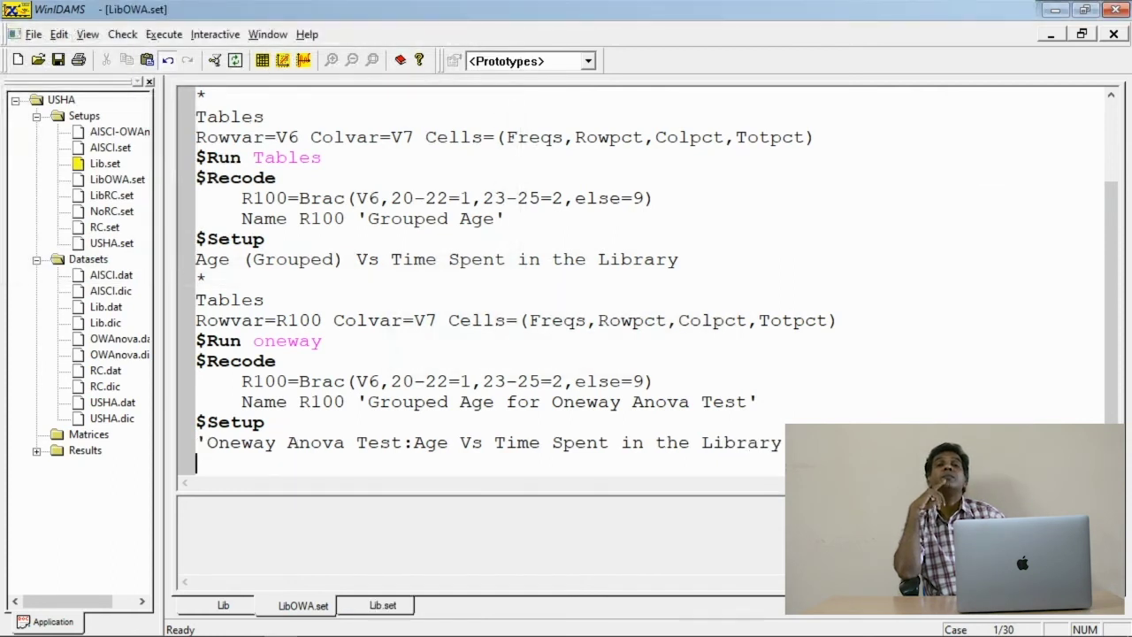
type("baddata")
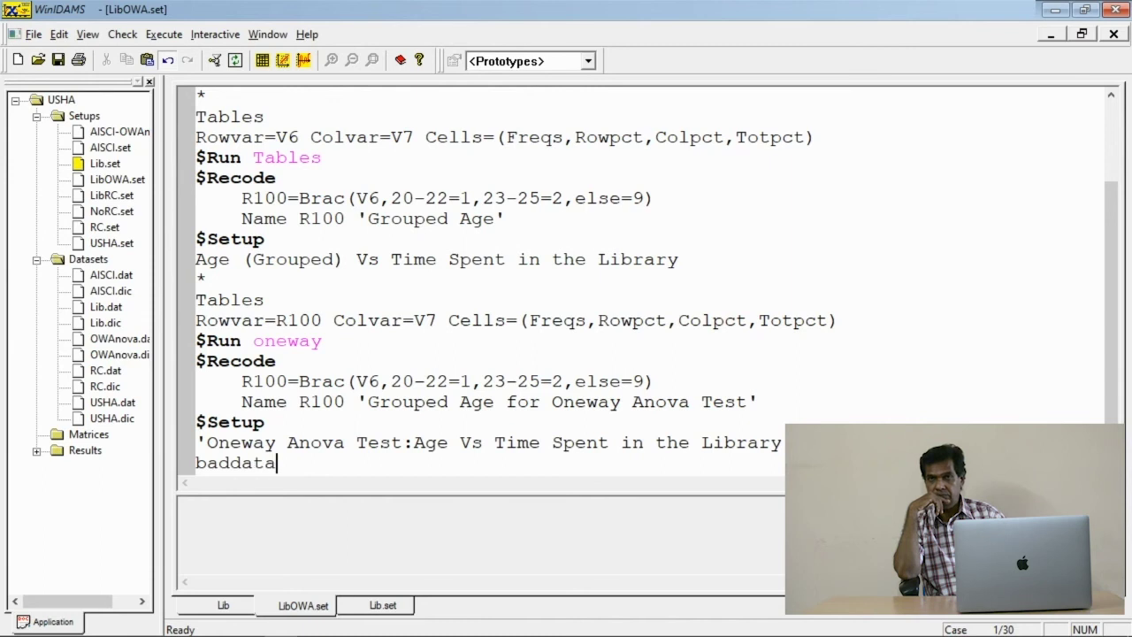
type("=md1")
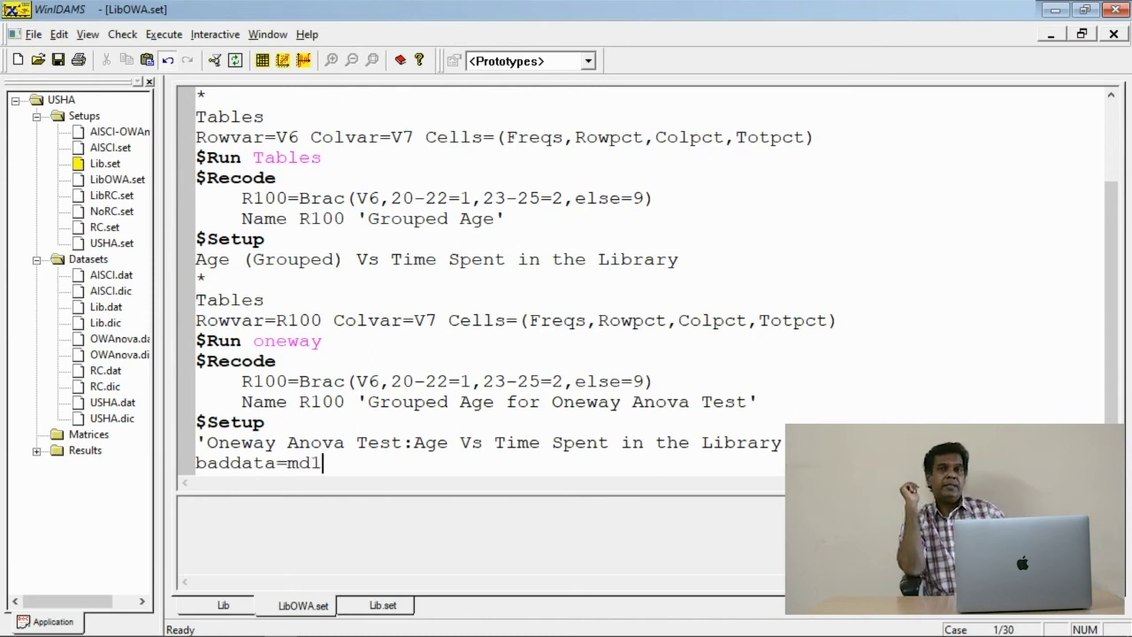
key("ctrl+e")
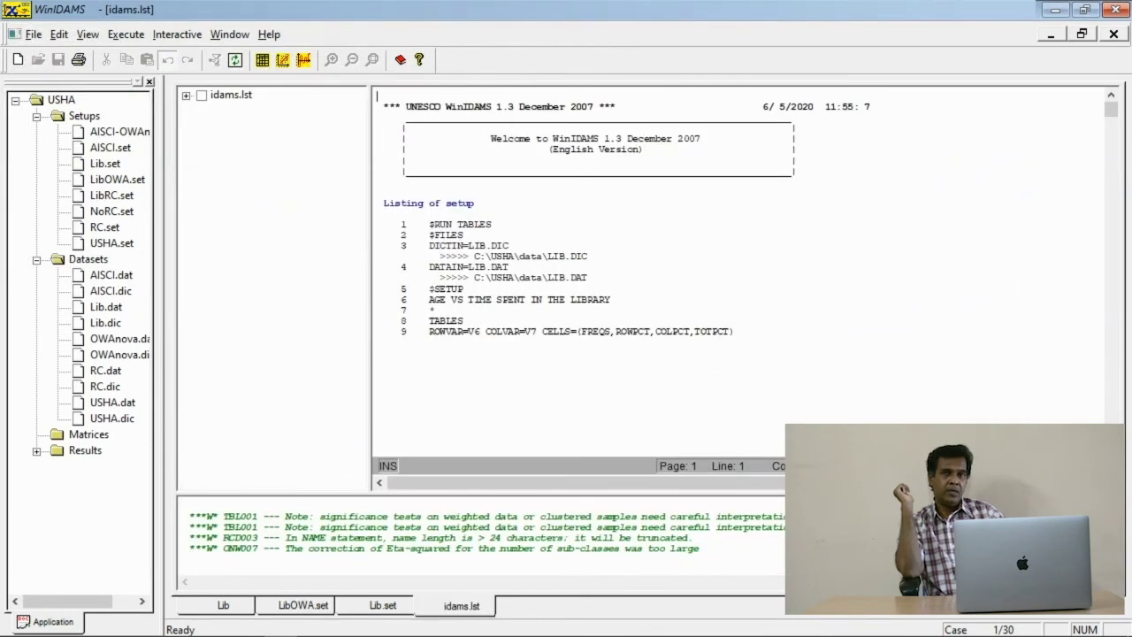
Step: Open the ONEWAY analysis results Table no. 1 in idams.lst and scroll through it
left_click(185, 94)
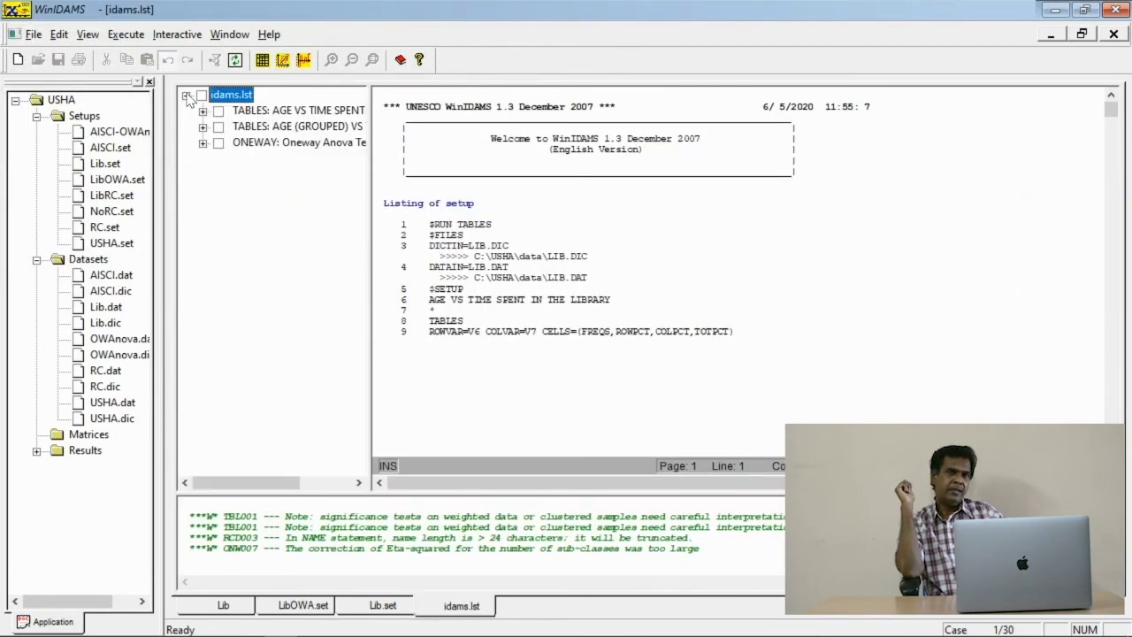
left_click(203, 143)
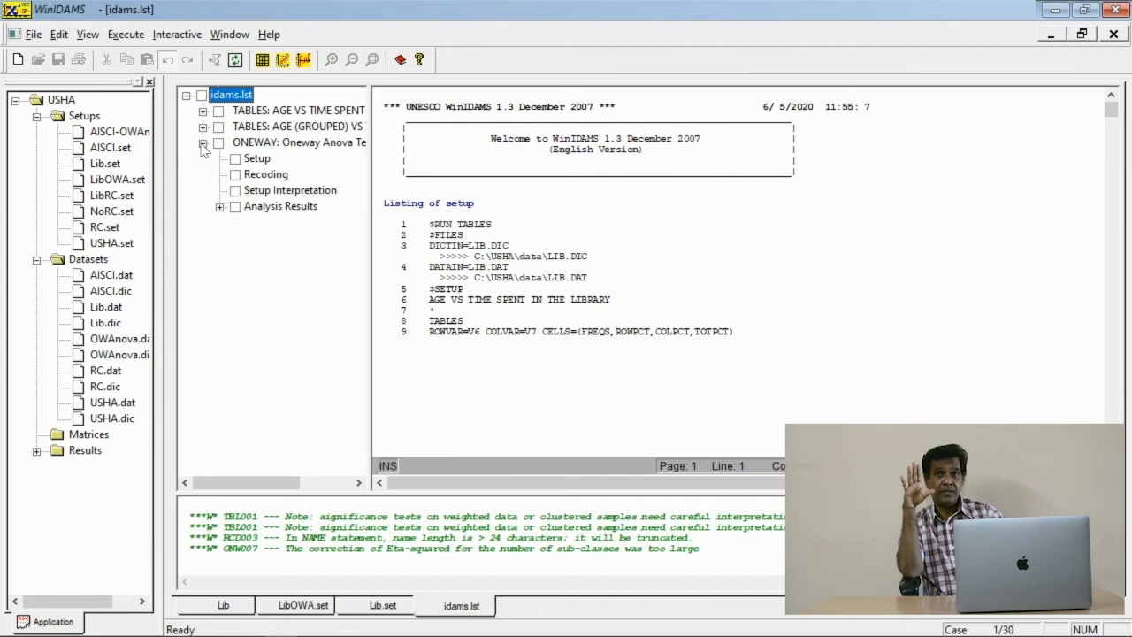
left_click(220, 206)
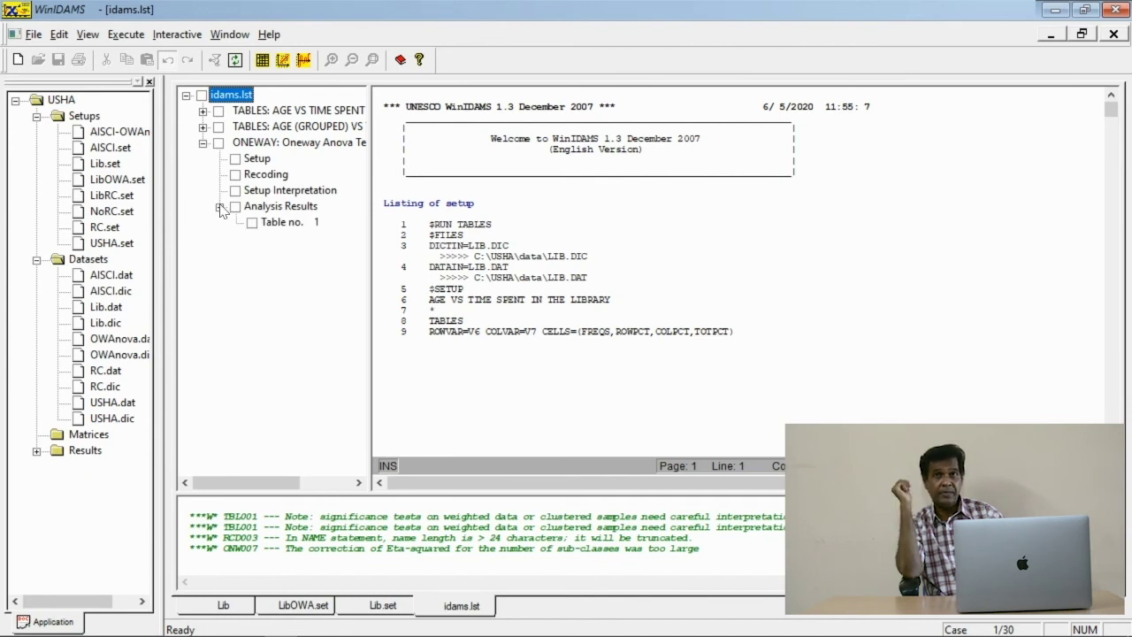
left_click(268, 224)
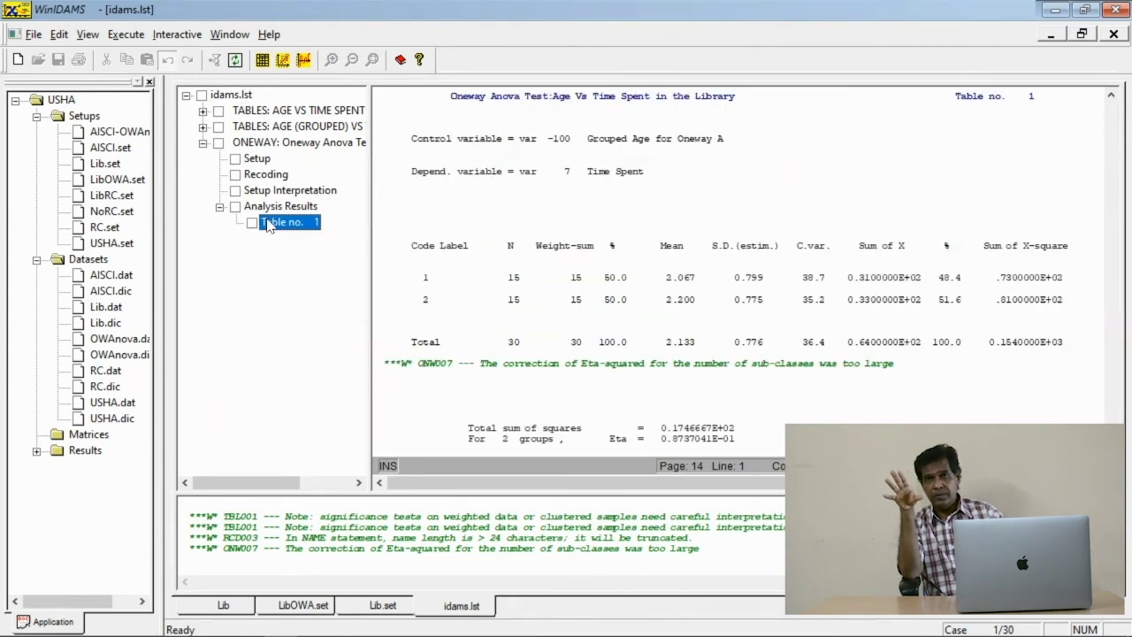
scroll(759, 319, "down", 2)
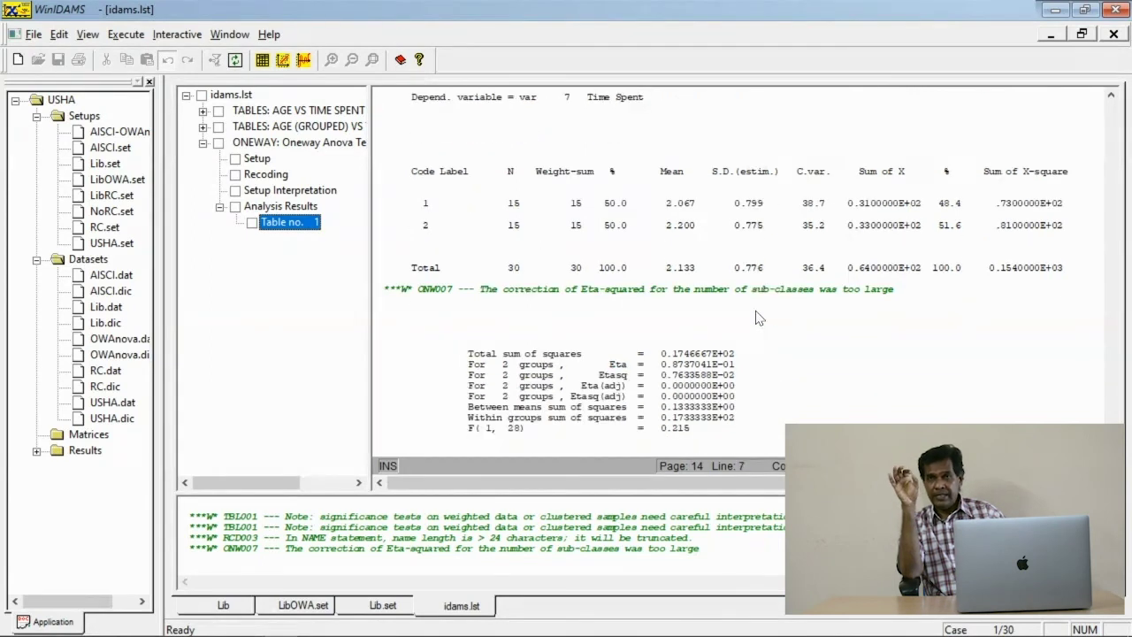
scroll(759, 319, "down", 1)
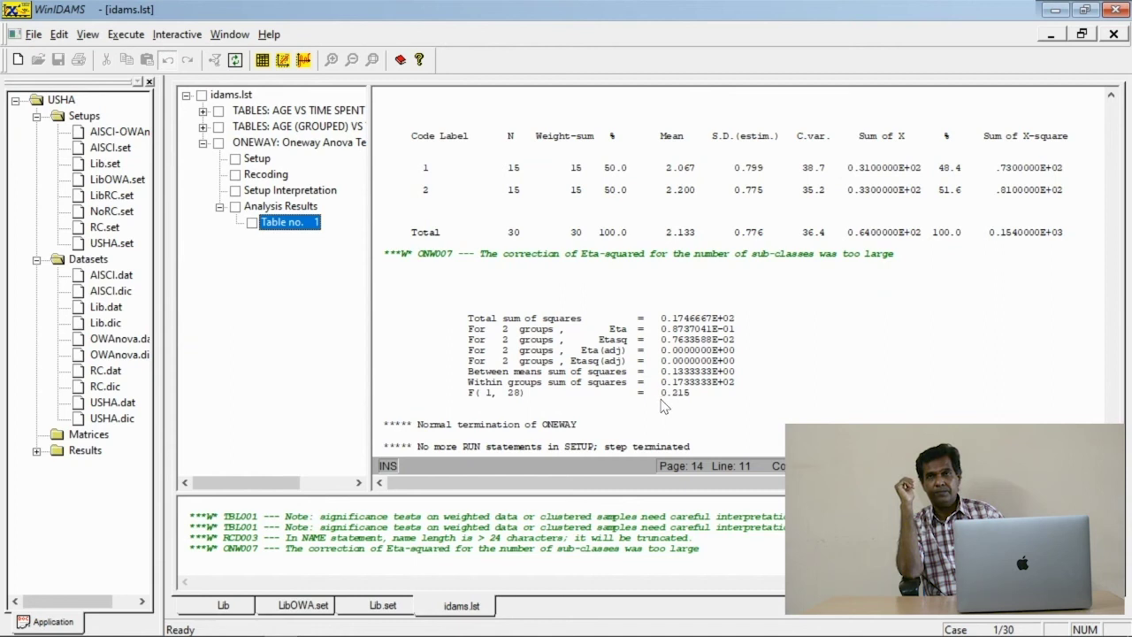
Step: Check the oneway Setup listing, Recoding report and Setup Interpretation
left_click(262, 159)
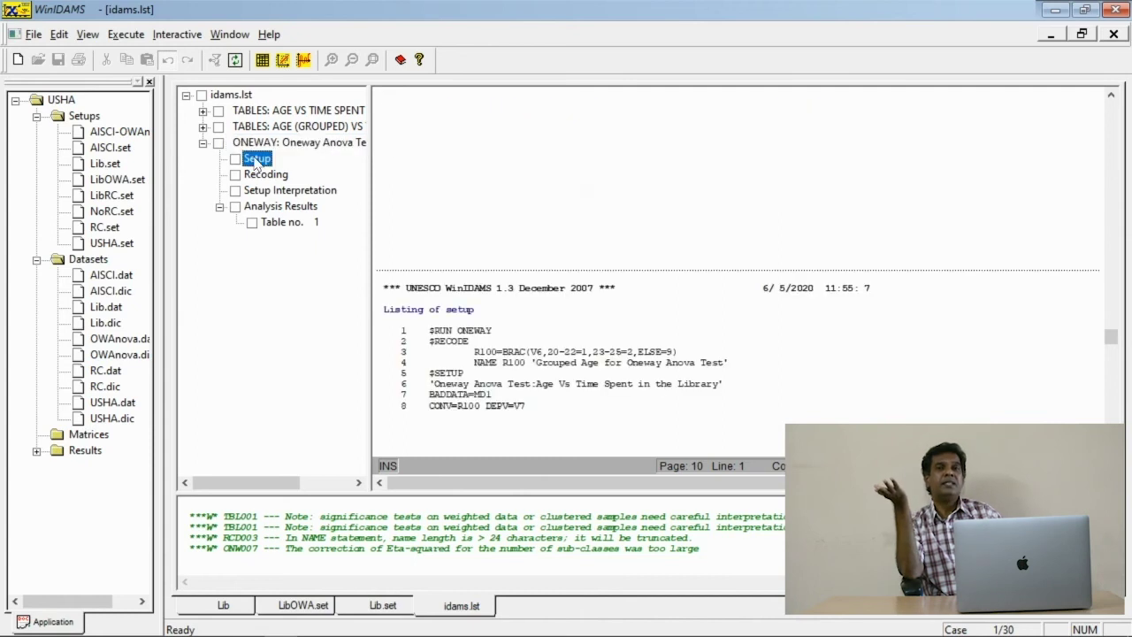
scroll(946, 372, "down", 2)
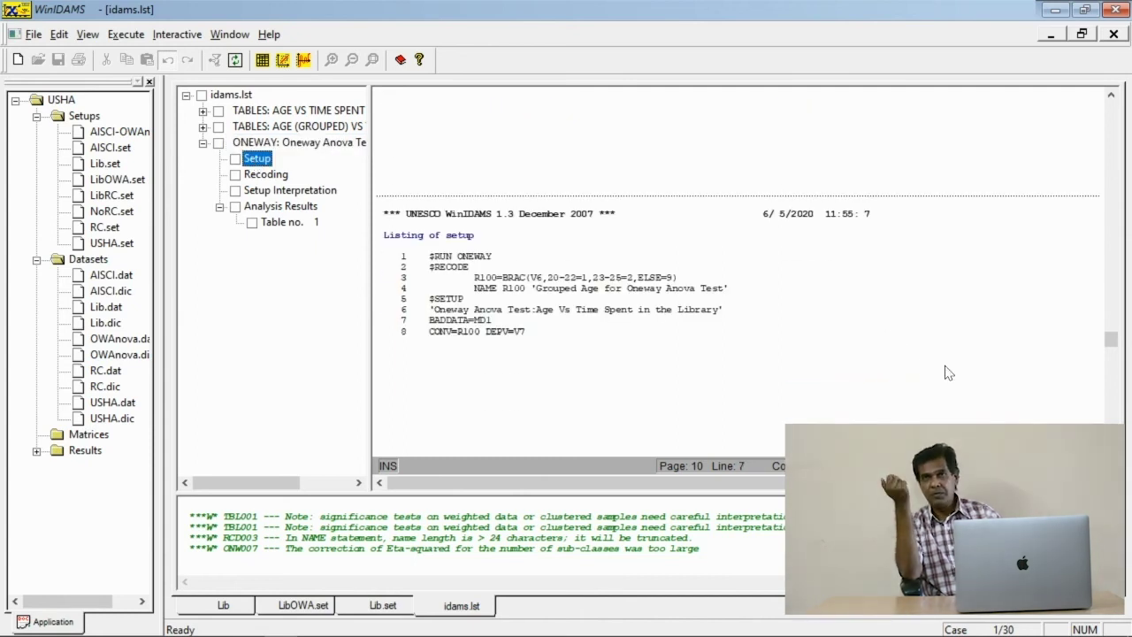
left_click(264, 174)
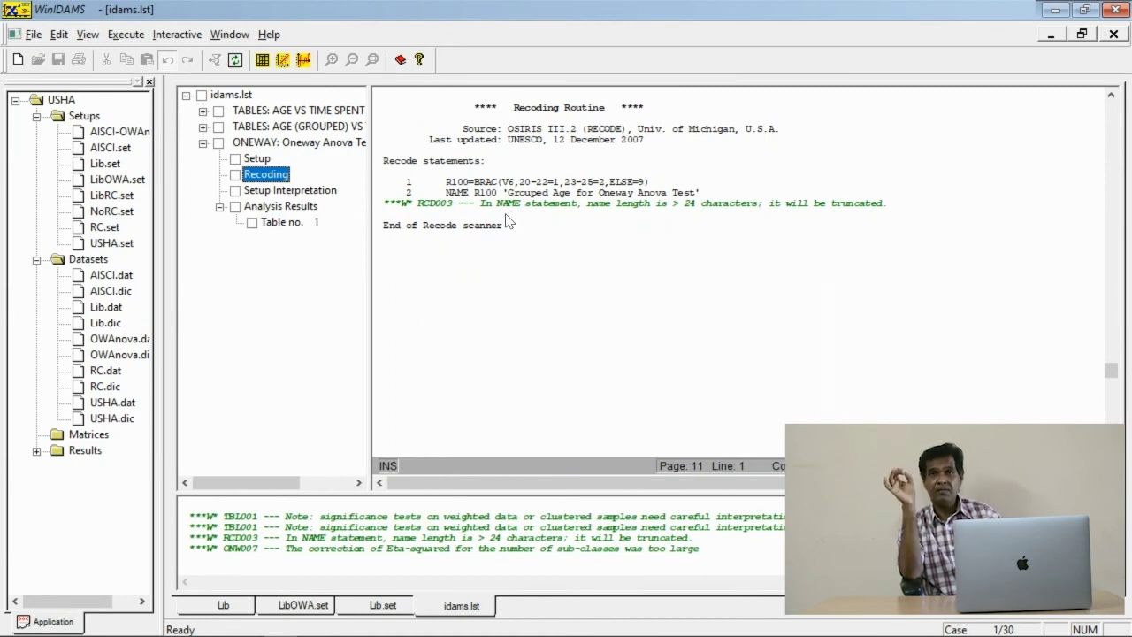
left_click(288, 190)
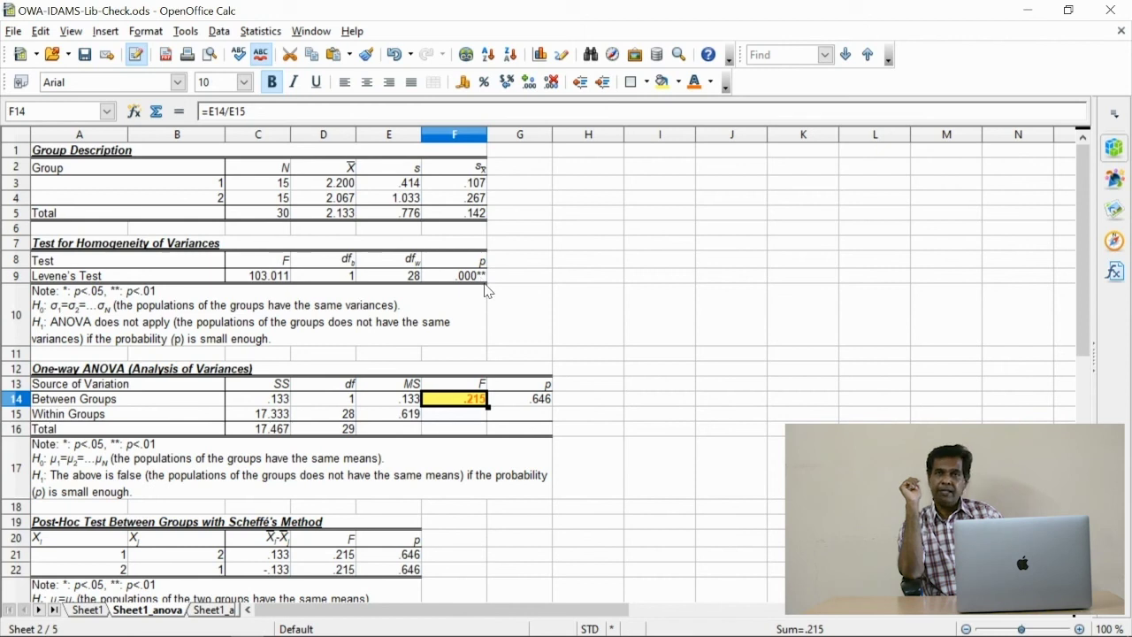
Step: Check the Calc sheet's ANOVA F of .215, then return to WinIDAMS's ONEWAY output
scroll(637, 449, "down", 4)
scroll(637, 449, "up", 4)
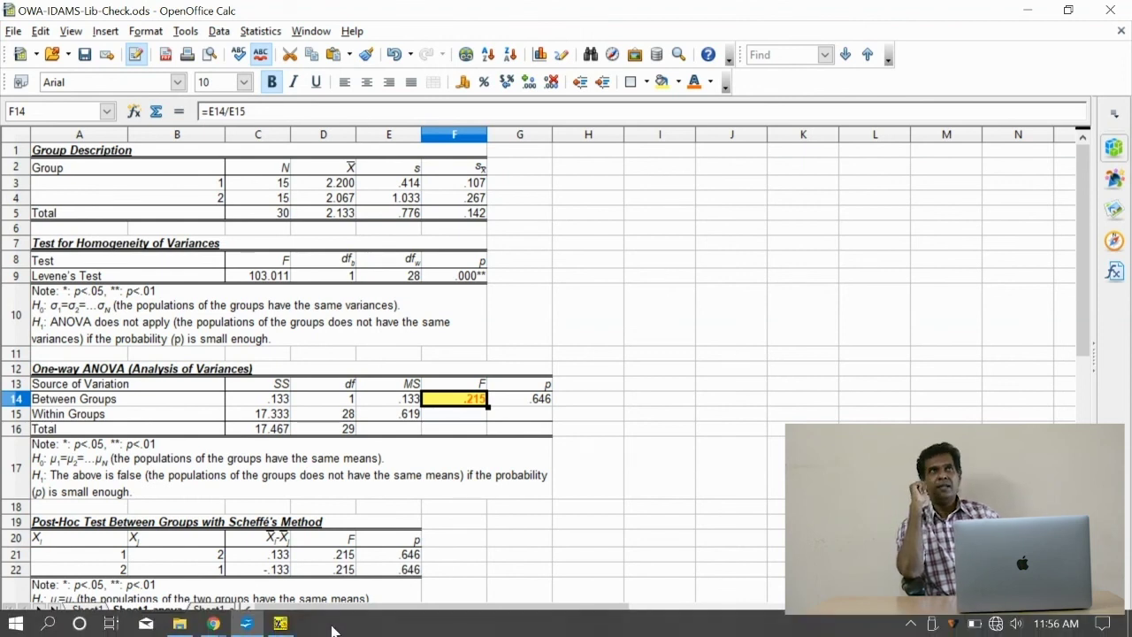
left_click(281, 626)
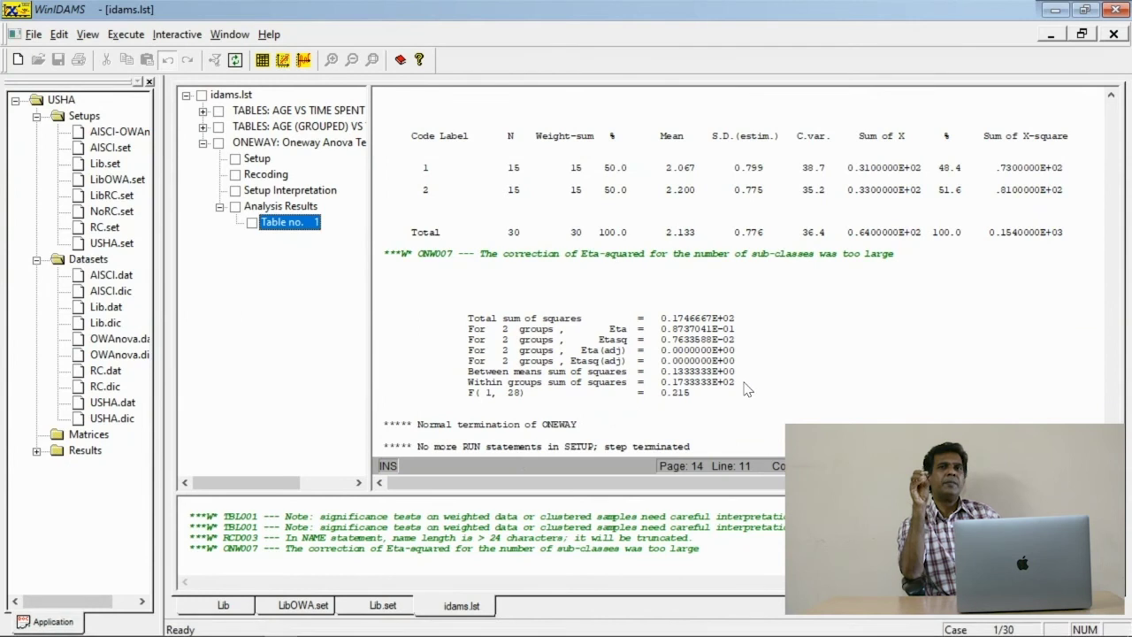